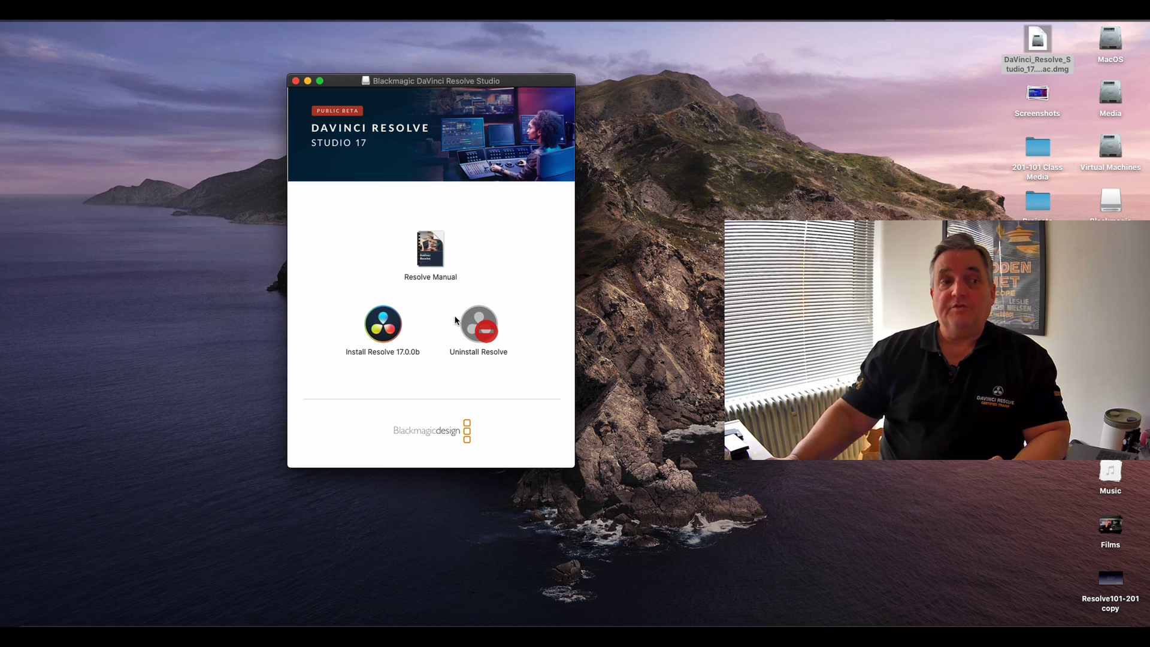
Select the Install Resolve 17.0.0b package in the mounted DaVinci Resolve Studio 17 disk image
mouse_move(438, 249)
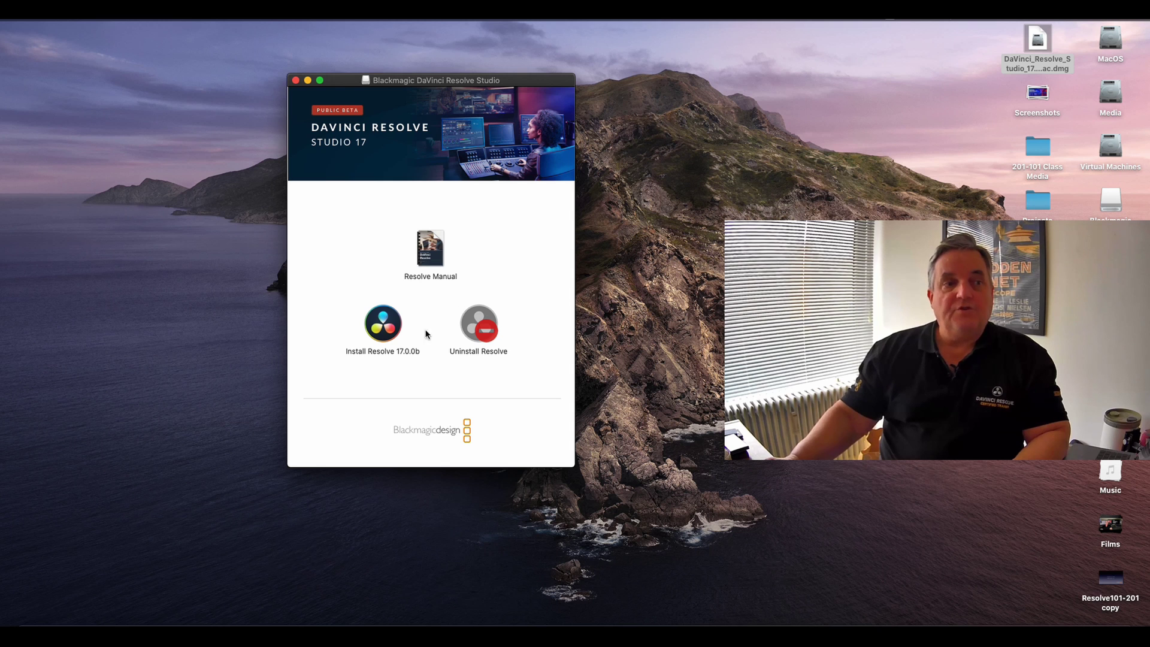
click(384, 329)
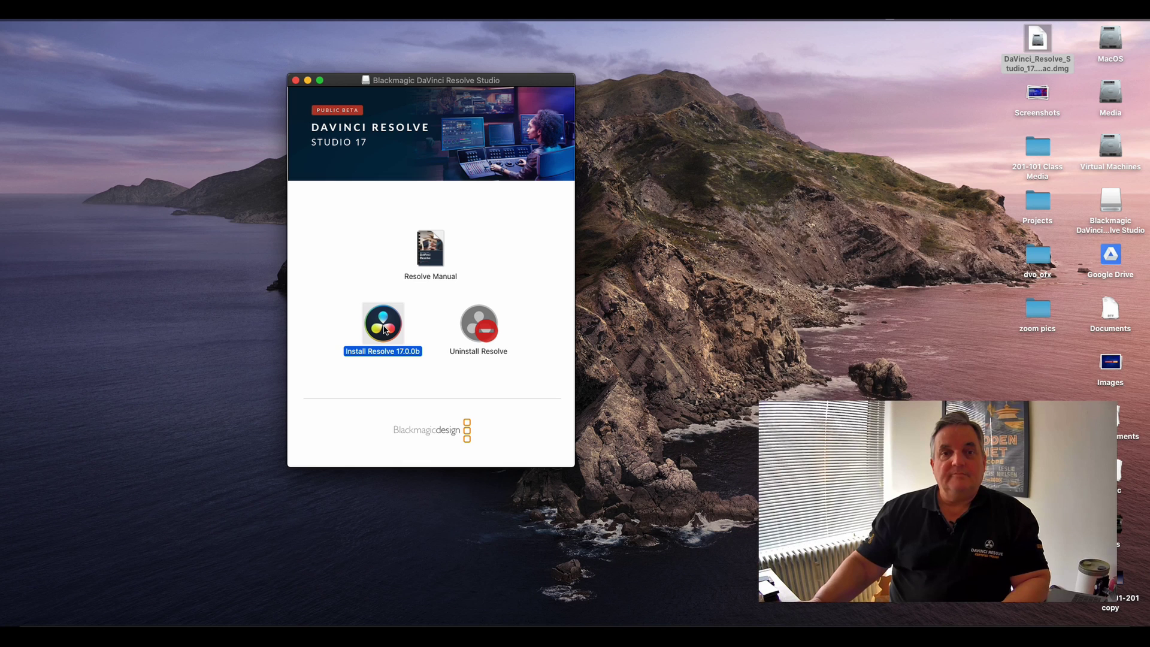
Launch the Install Resolve 17.0.0b package and let it verify
double_click(384, 329)
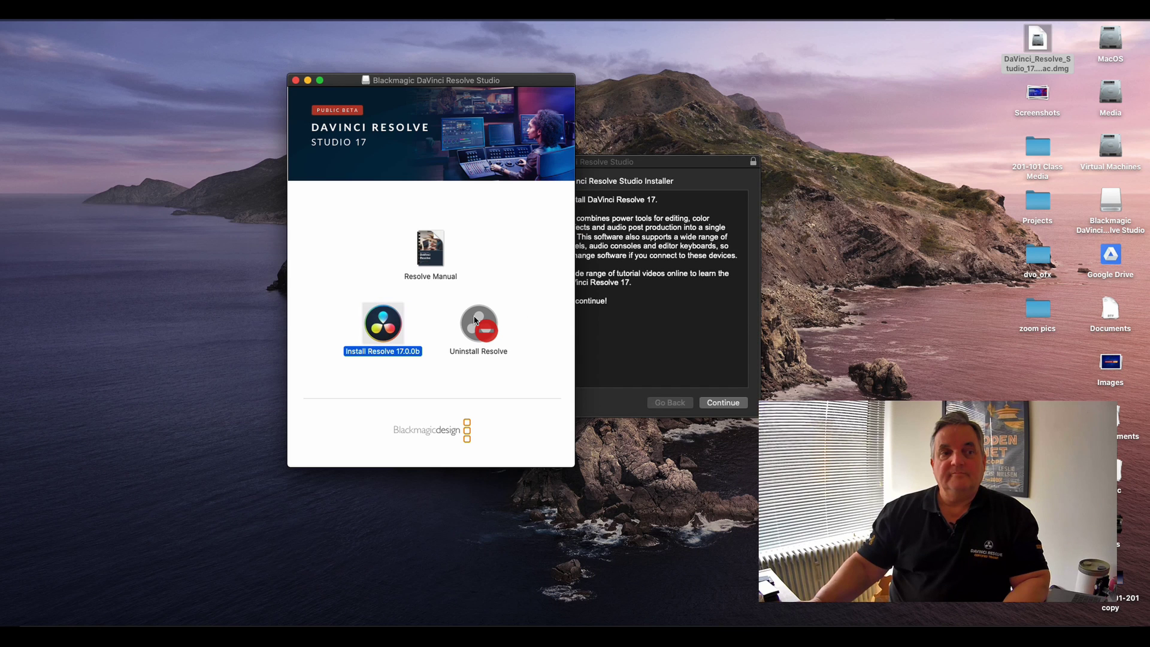
Continue past the installer introduction and agree to the licence terms
click(704, 311)
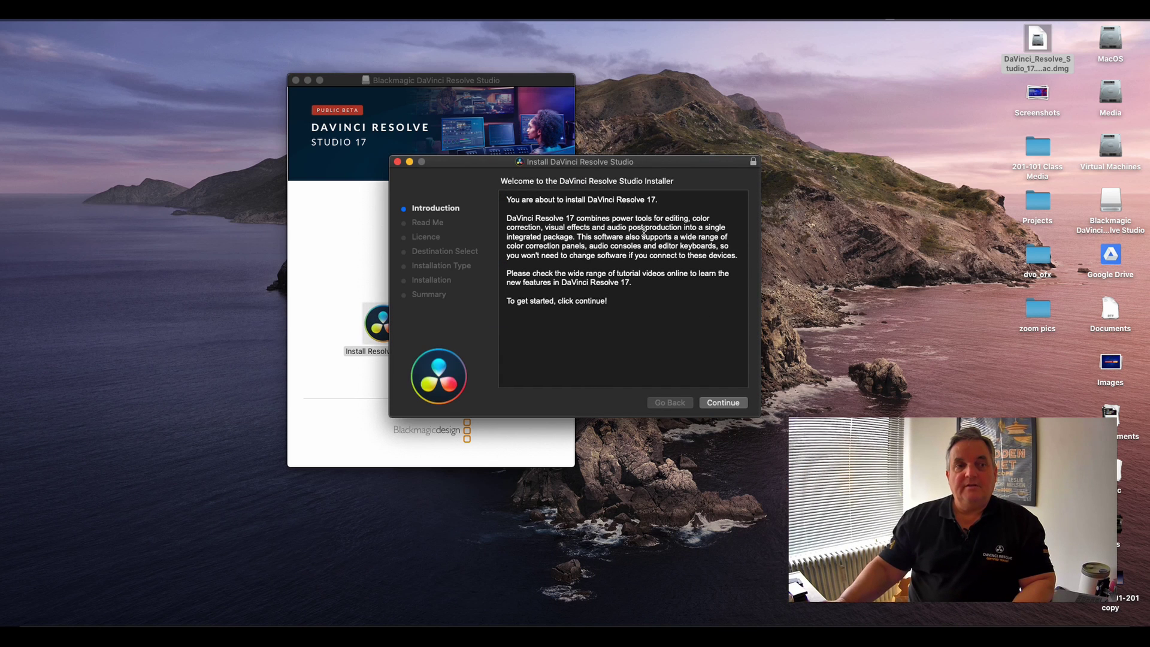
click(730, 403)
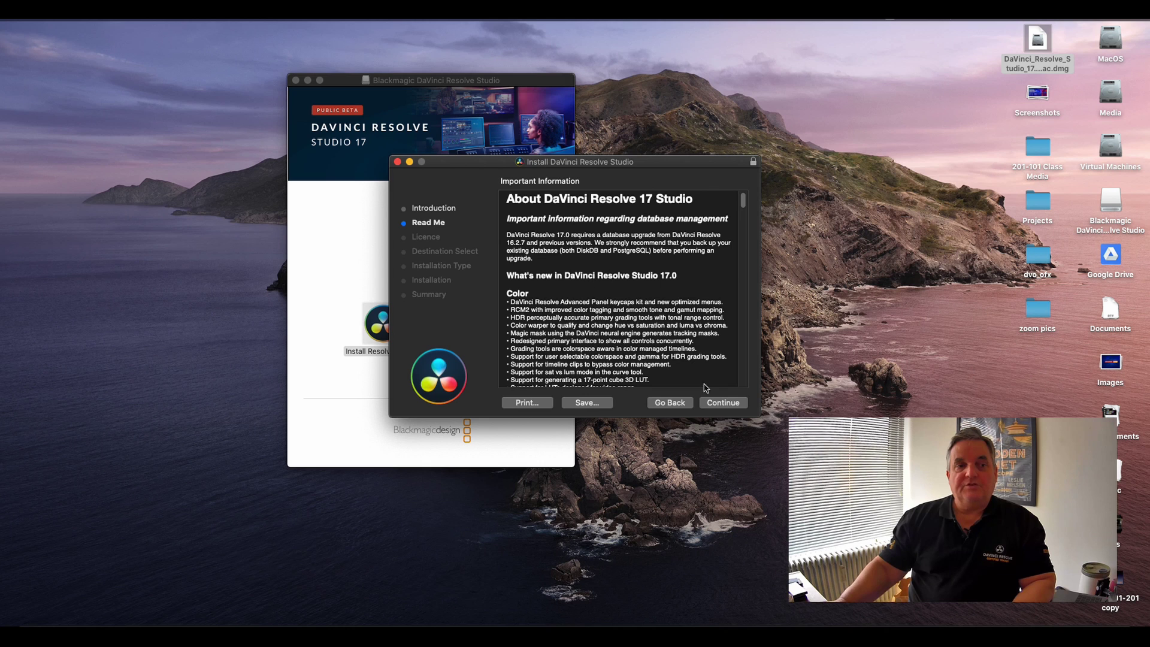
click(728, 404)
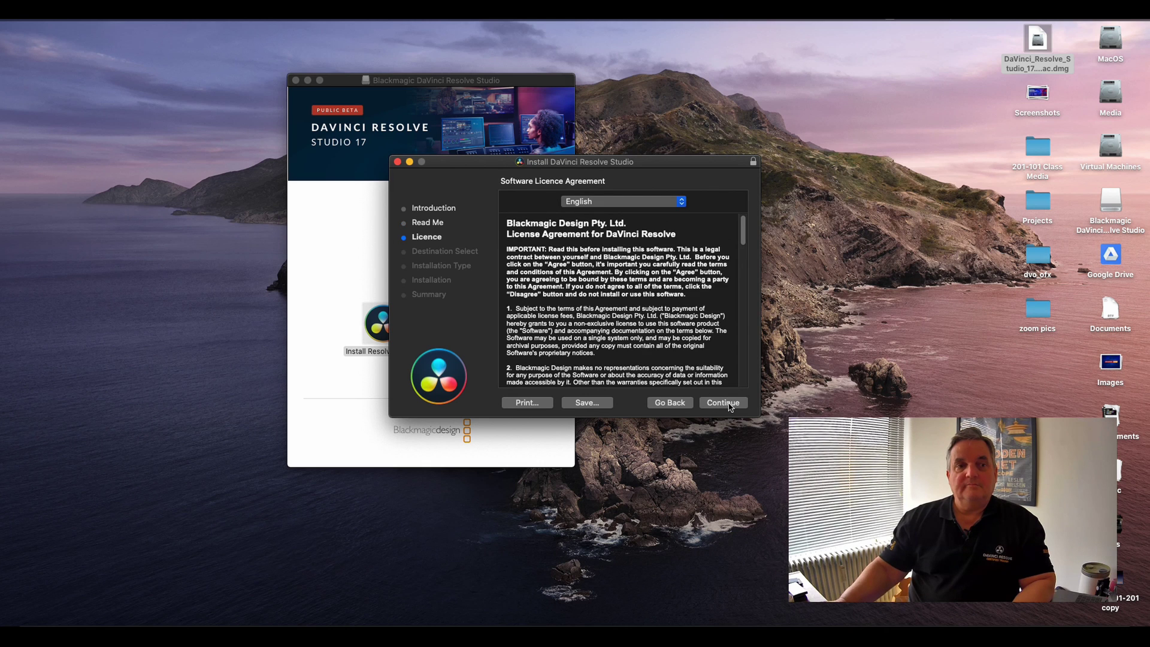
click(730, 404)
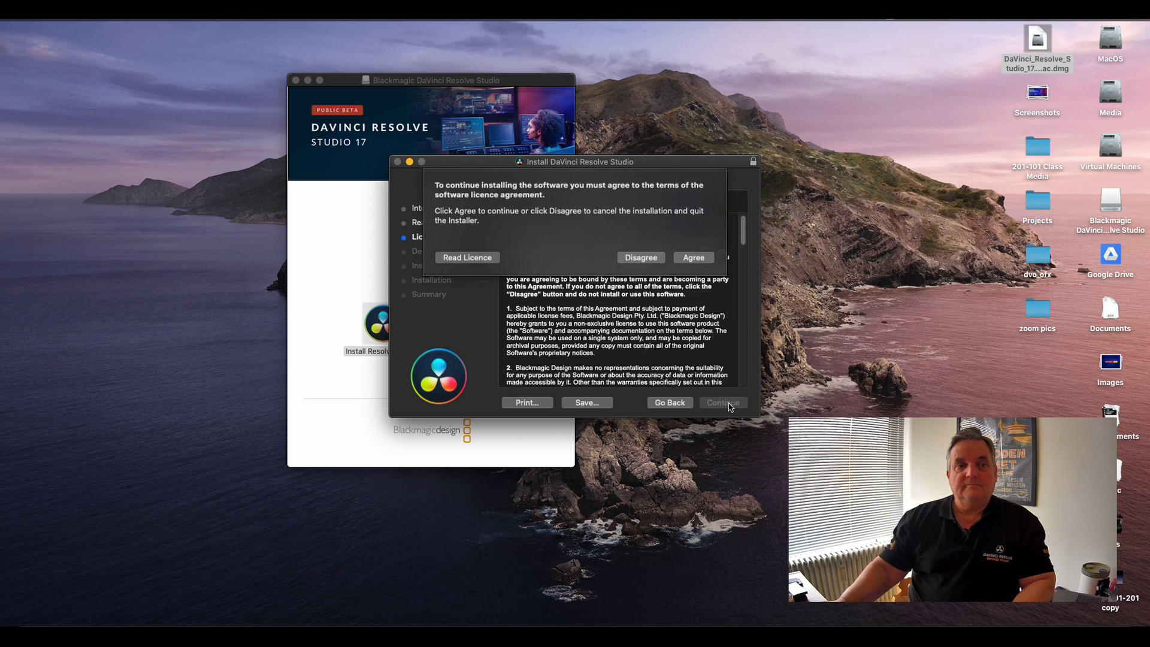
click(694, 258)
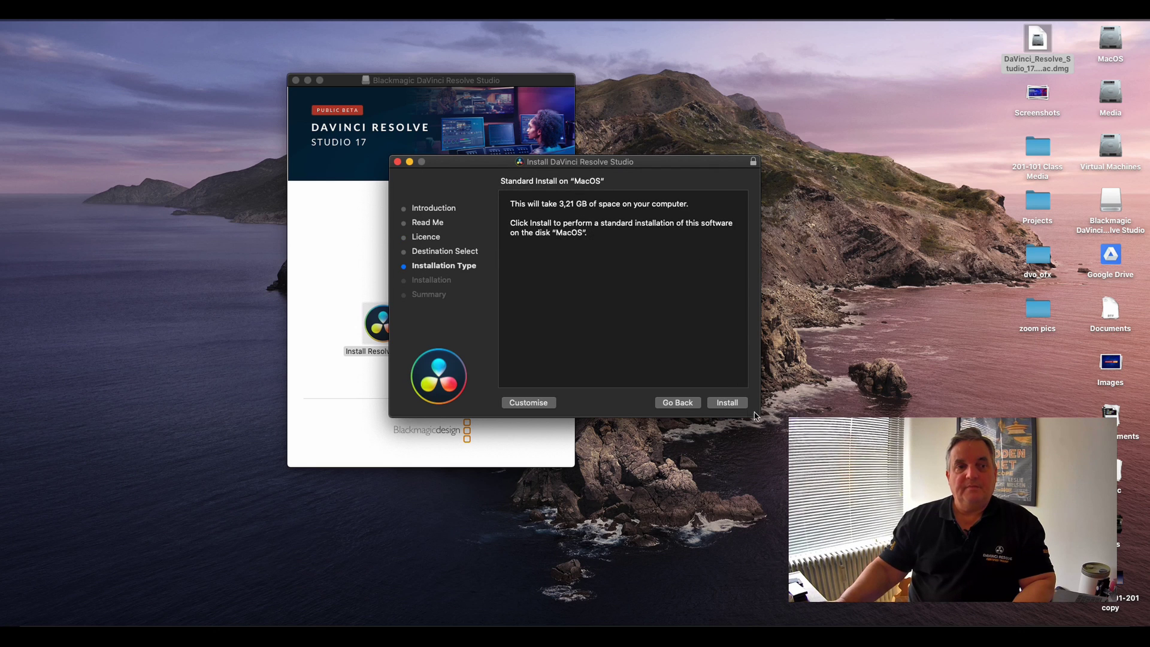
Start the standard 3,21 GB install on MacOS and authorise it with the account password
click(727, 404)
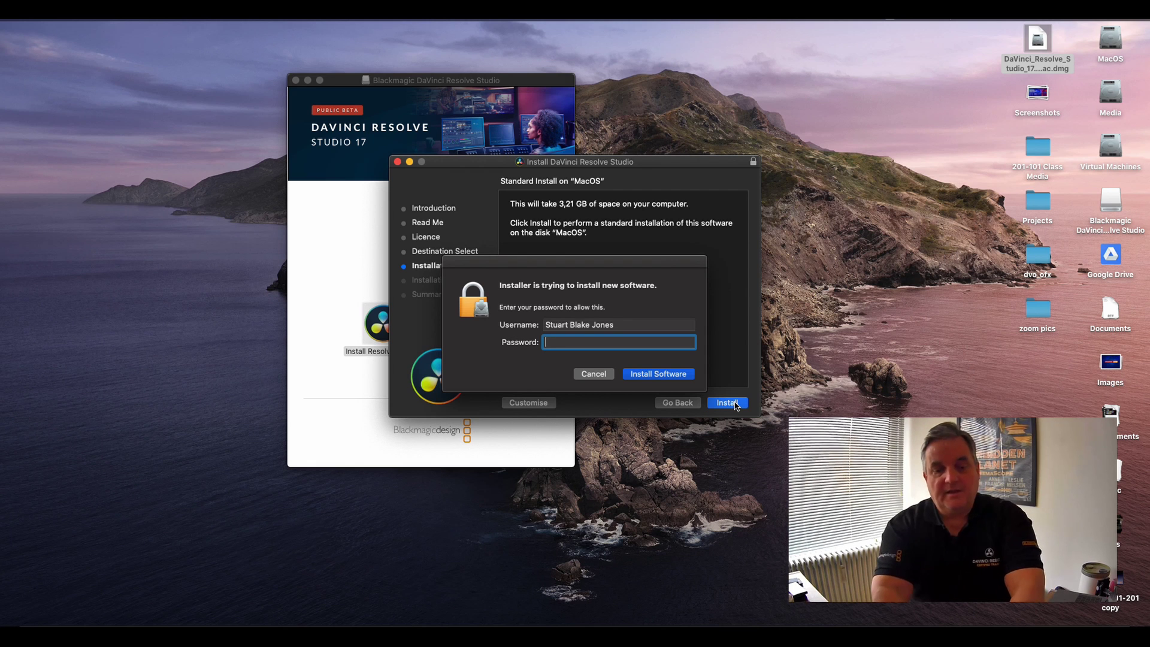
text(•••••••)
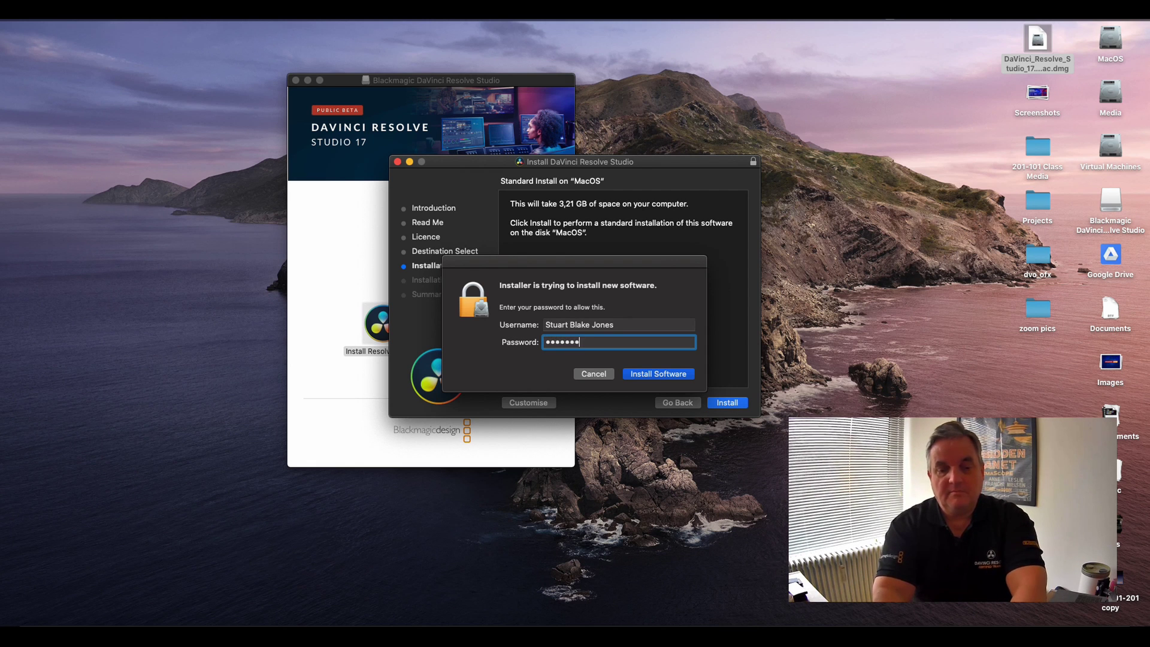
text(••••)
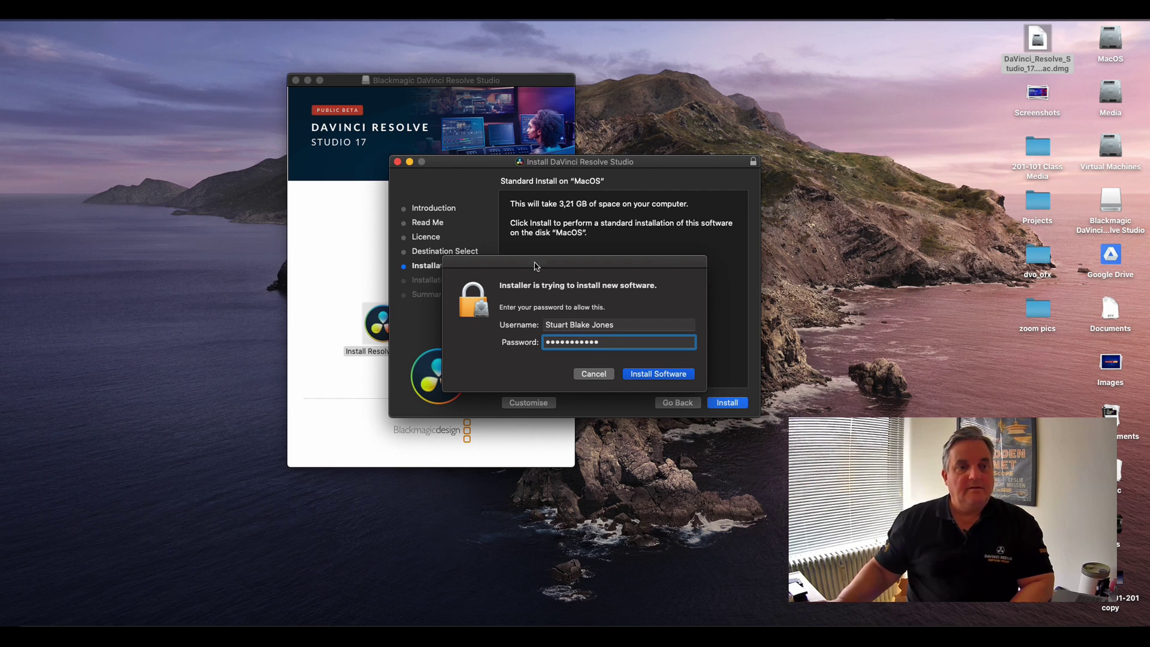
click(659, 374)
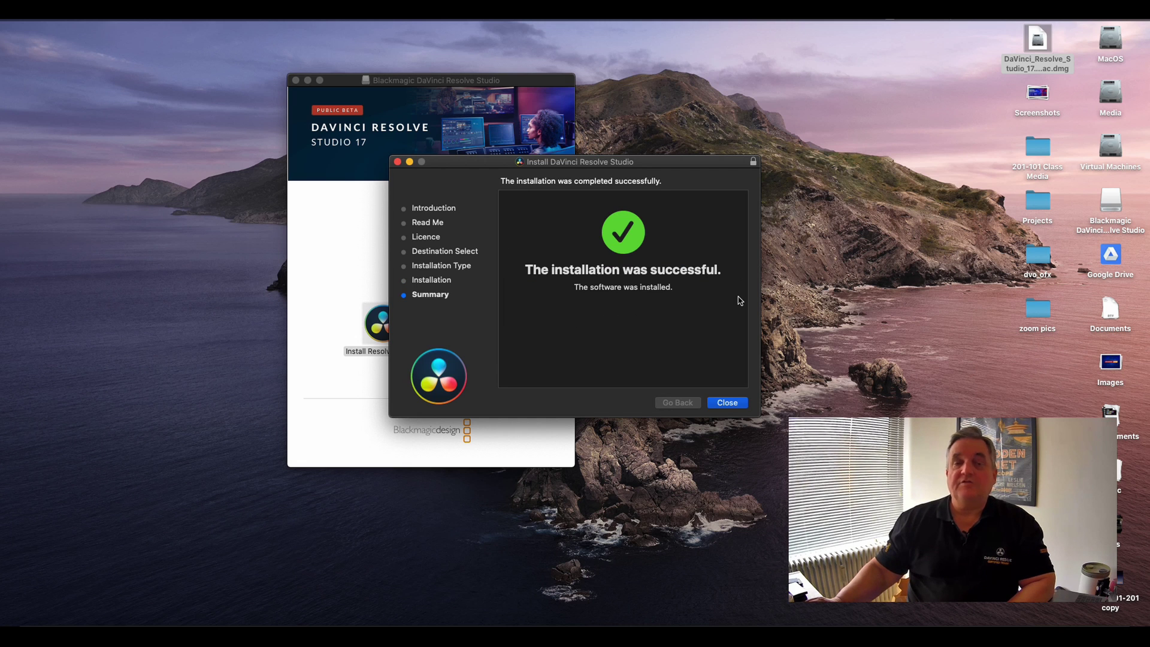
Close the installer and disk image window, then drag the Resolve Studio volume to Trash
click(731, 404)
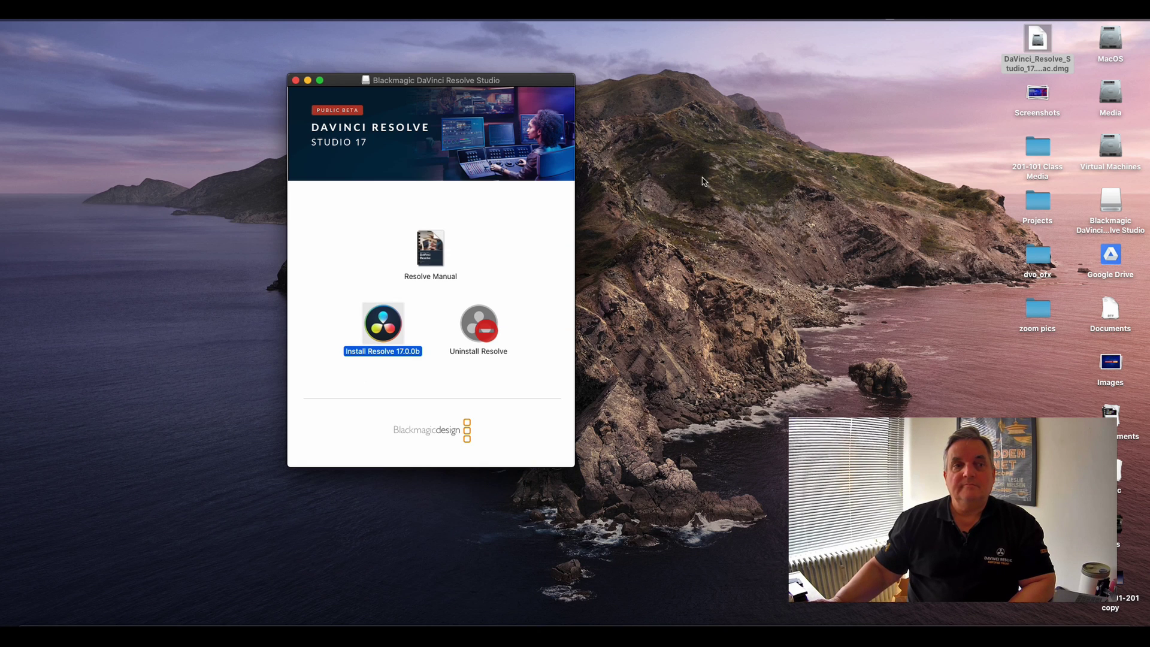
click(295, 82)
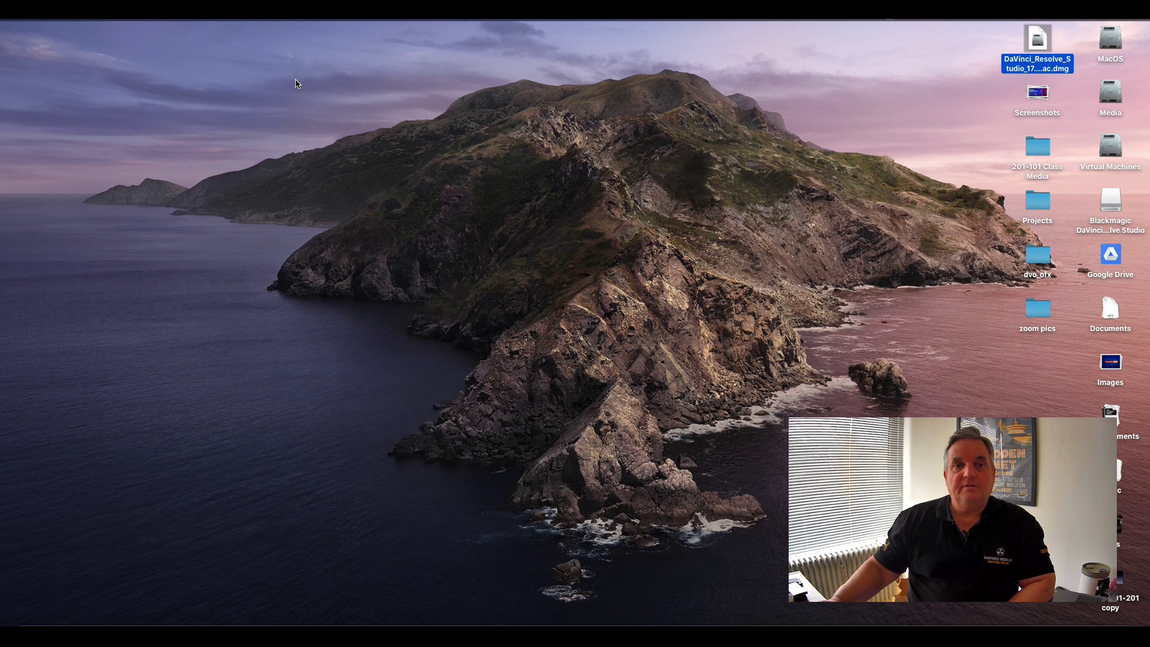
click(1113, 204)
double_click(1113, 204)
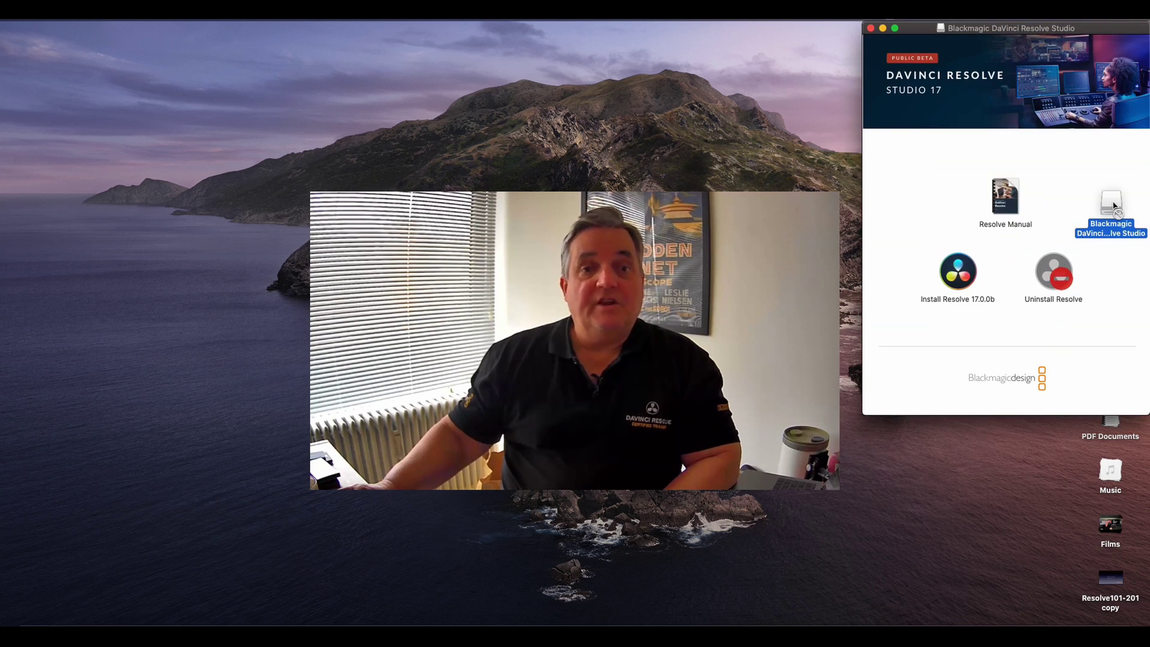
drag(1113, 204, 1118, 626)
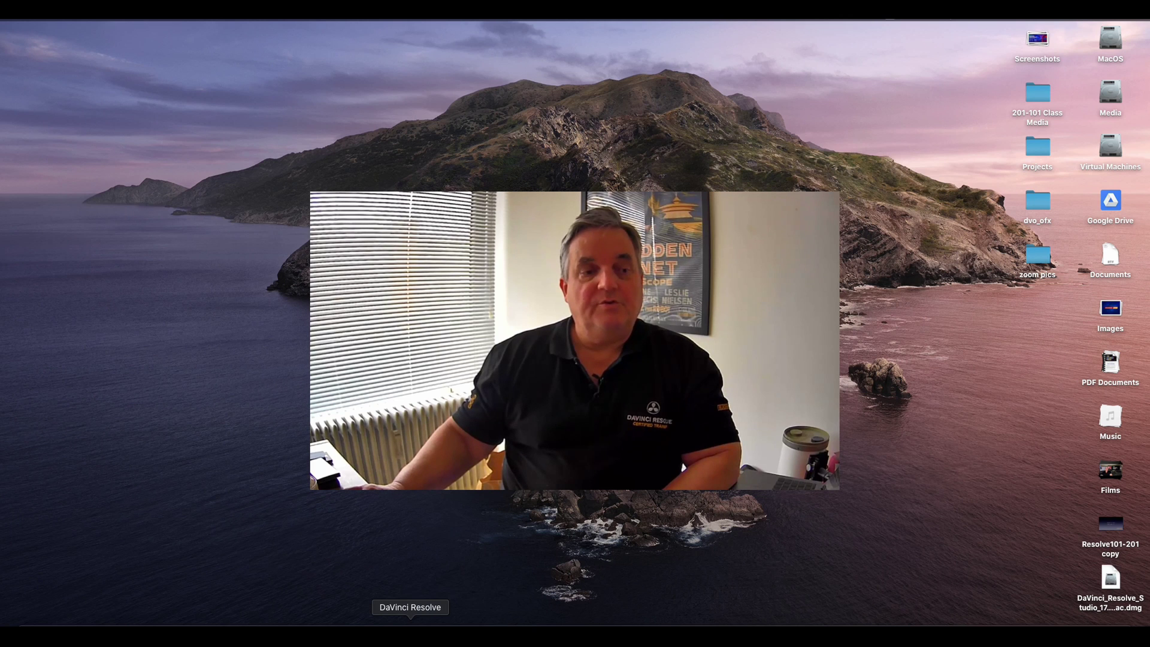
Launch DaVinci Resolve 17 from the Dock
click(410, 635)
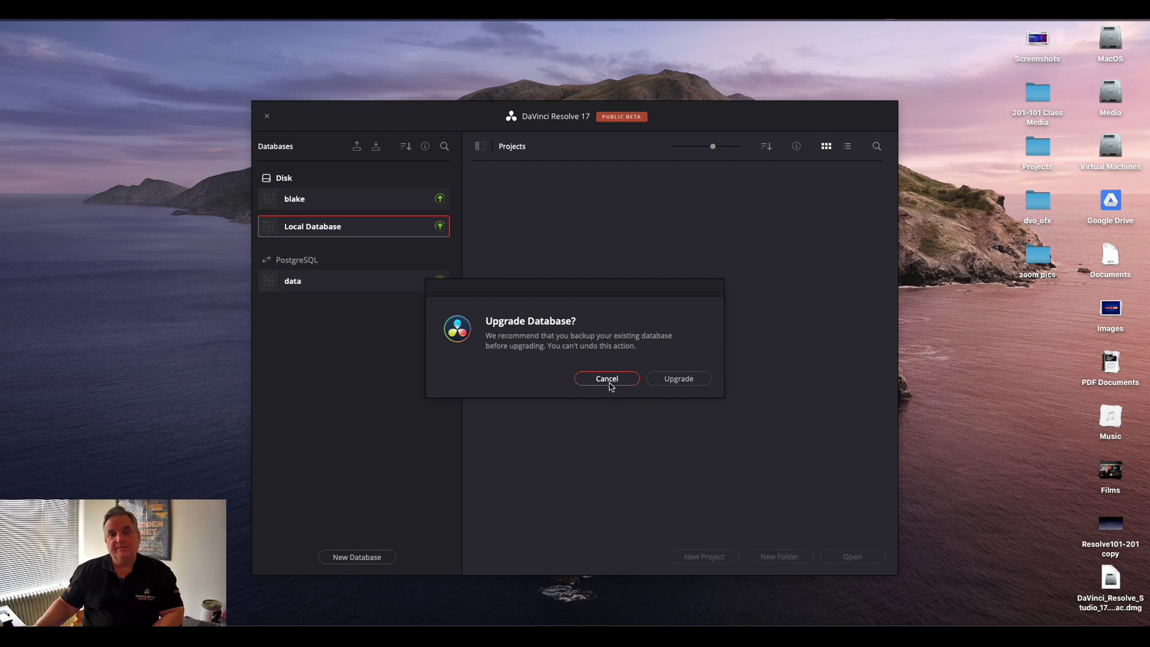
Decline the upgrade prompt and back up the blake database as blake.resolve in Media
click(608, 381)
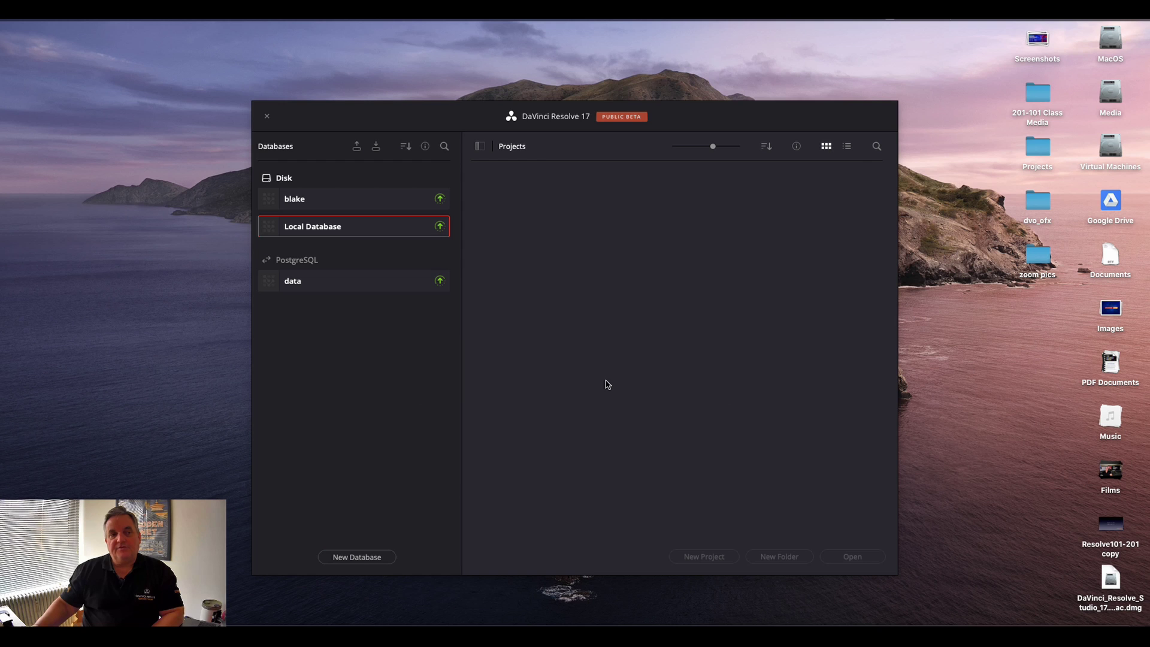
click(358, 195)
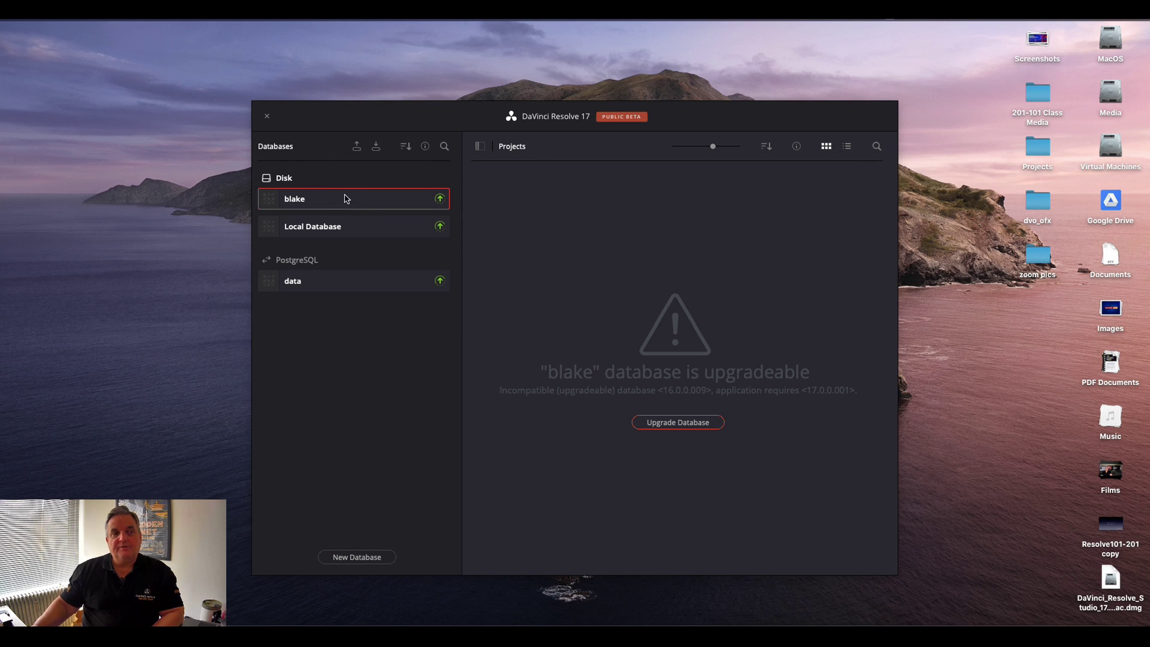
click(356, 148)
click(356, 148)
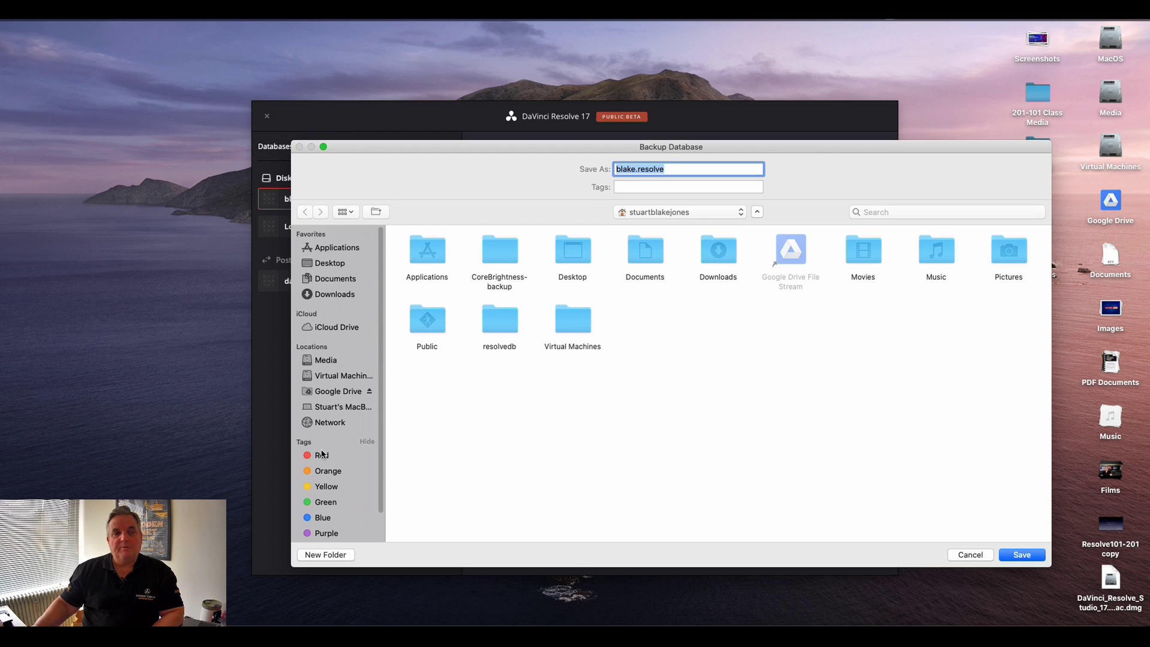
click(323, 362)
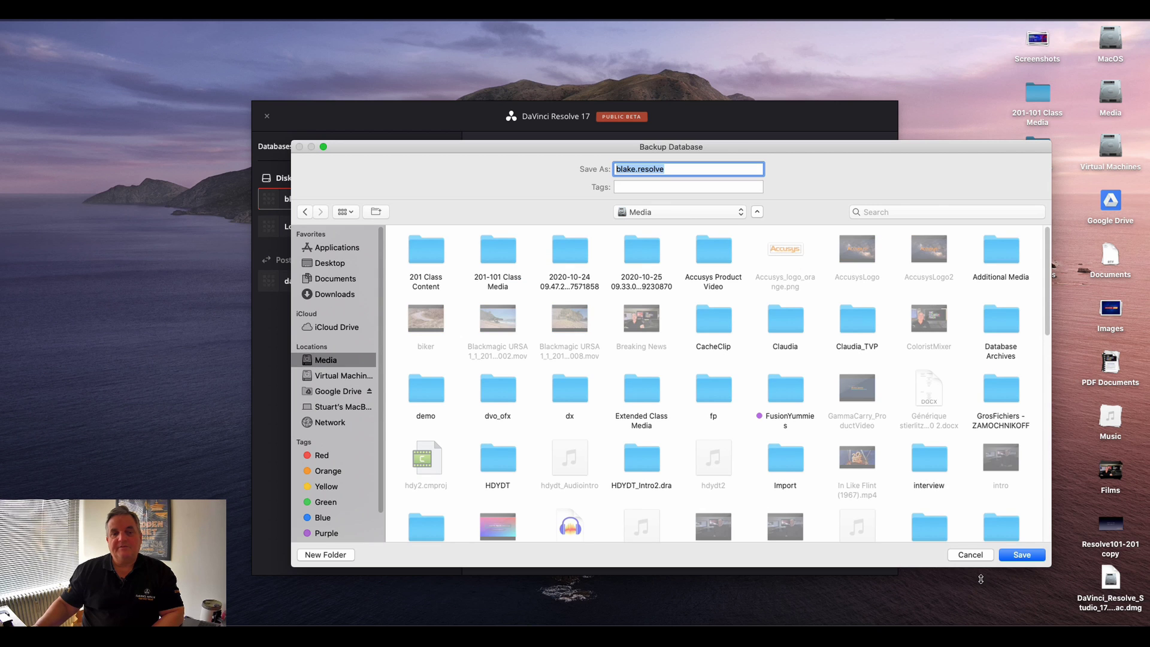
click(1022, 554)
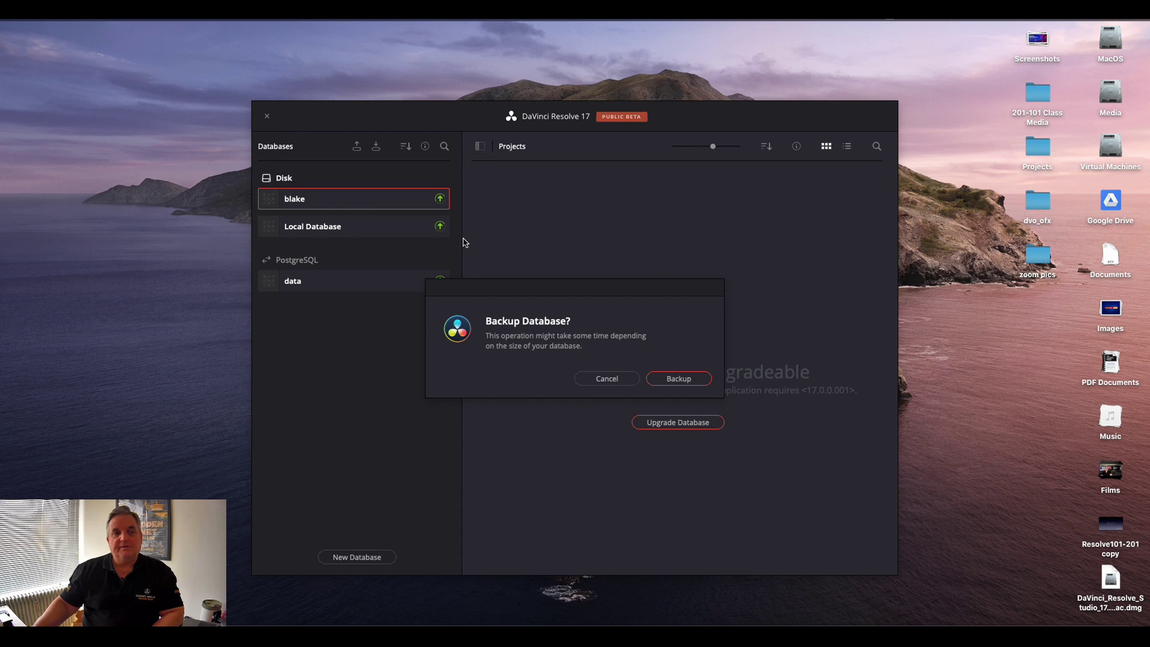
click(683, 380)
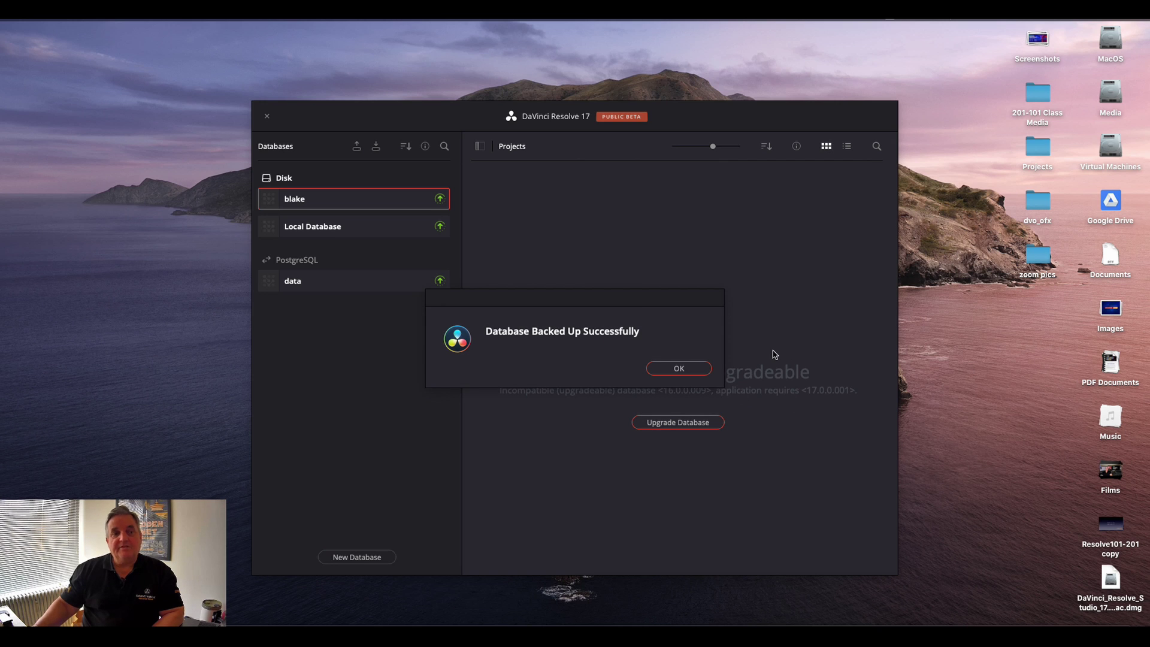
click(689, 370)
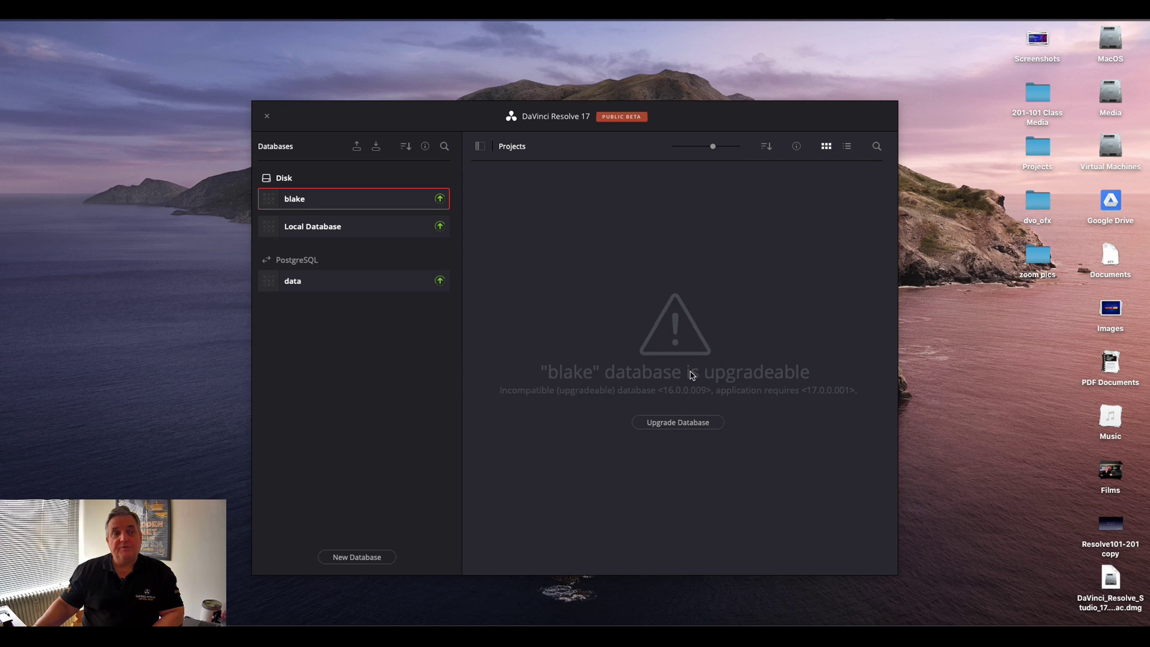
Back up the Local Database as Local Database.resolve into the Media location
click(436, 228)
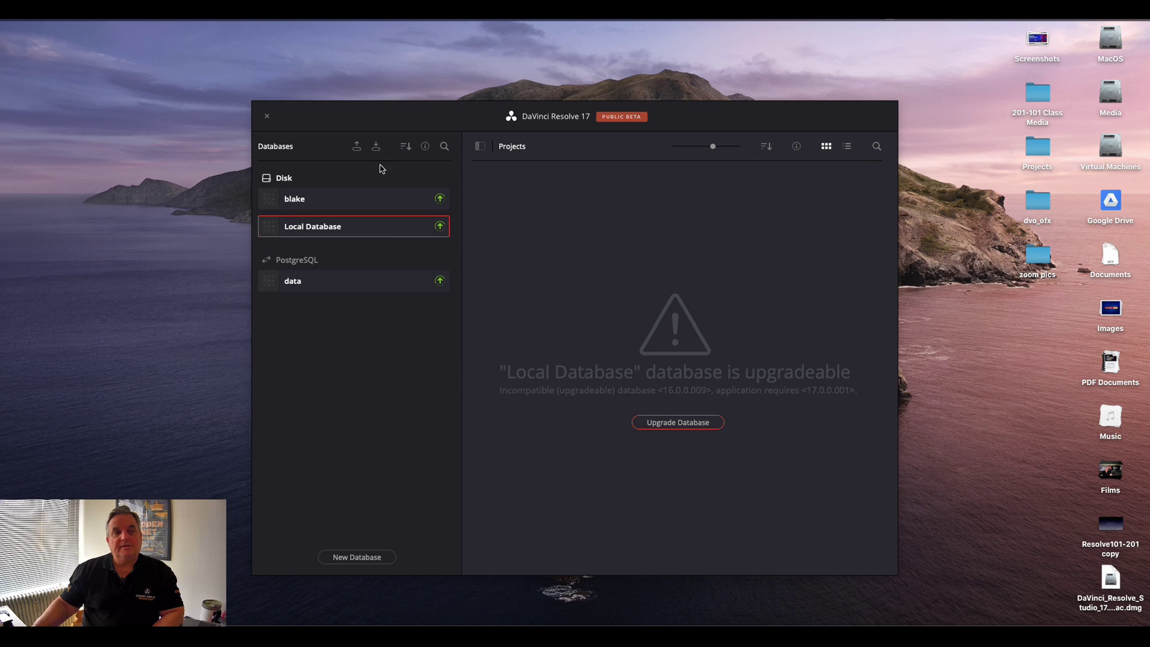
click(356, 146)
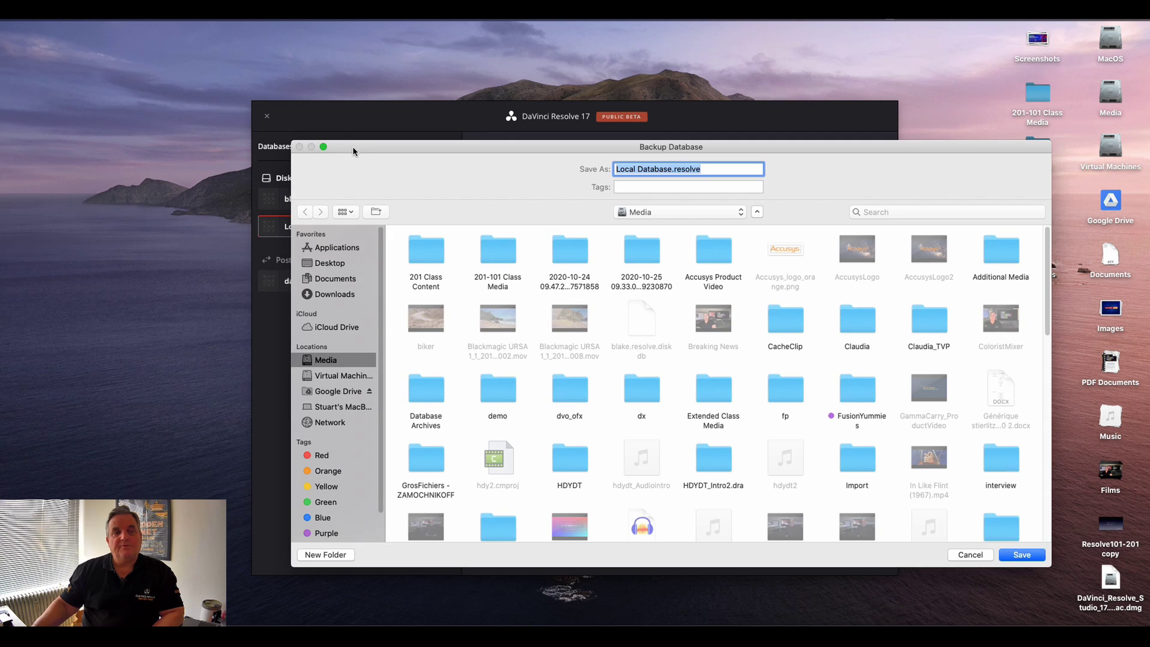
click(1026, 554)
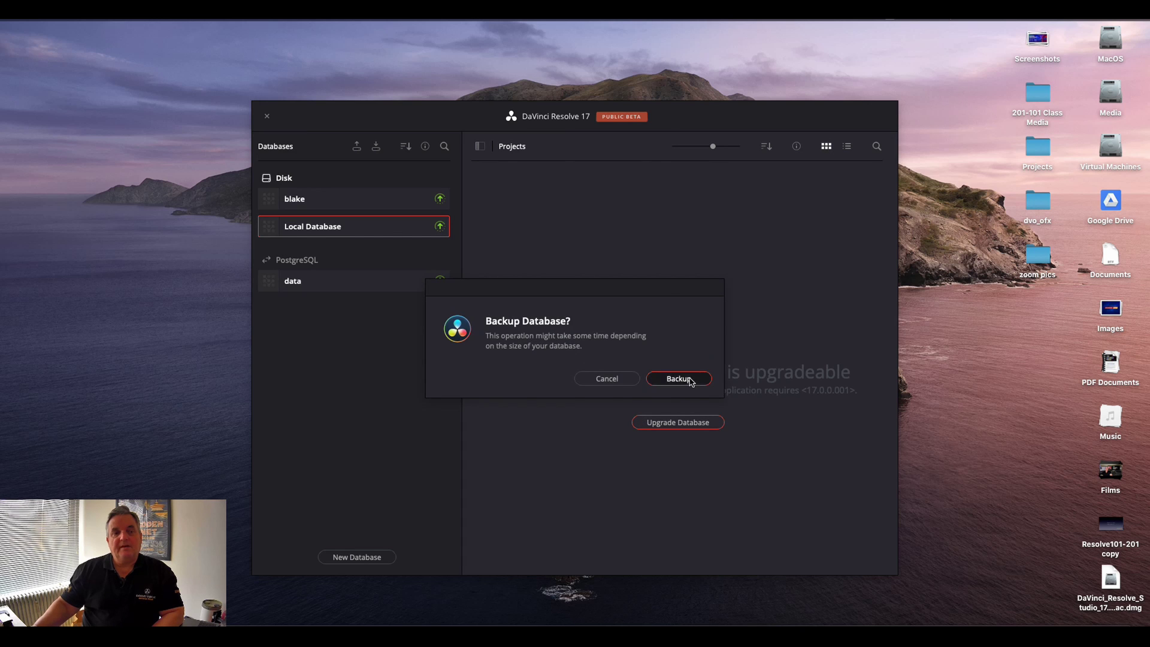
click(689, 379)
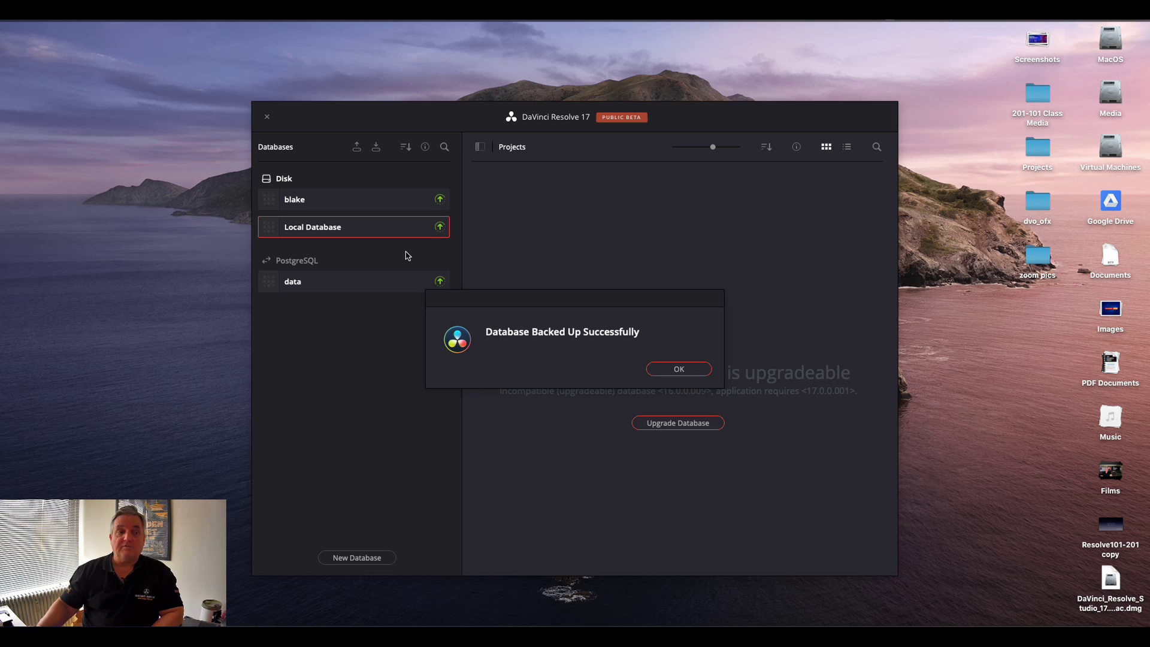
Dismiss the previous notice, then save the data database backup as data127.0.0.1.resolve
click(675, 370)
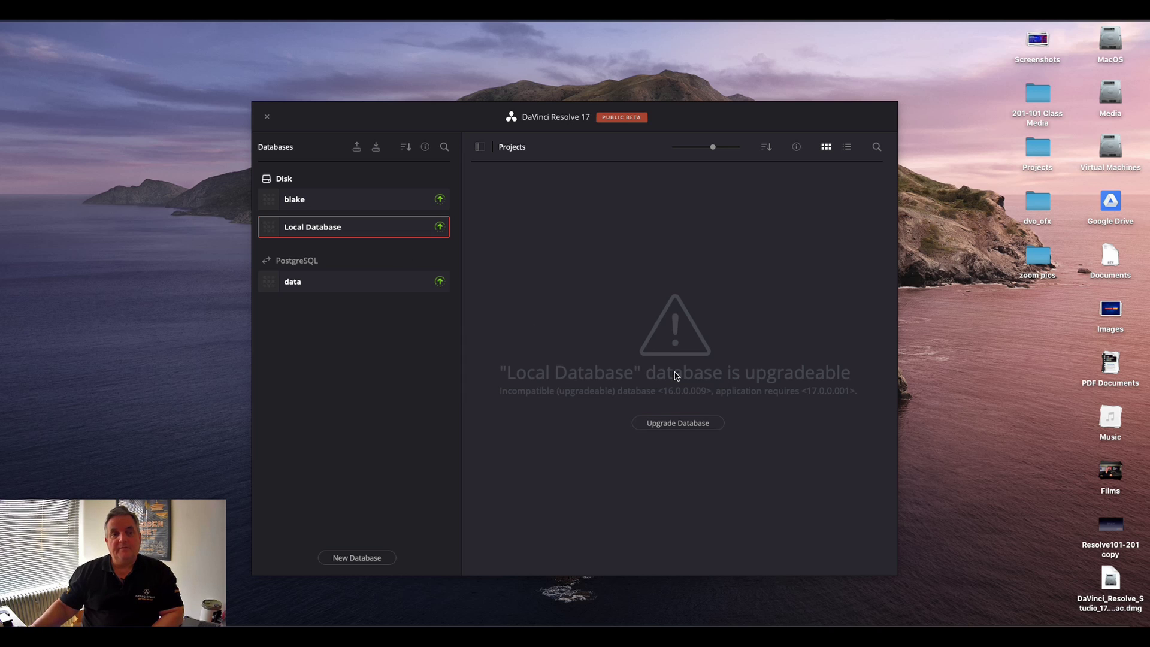
click(366, 286)
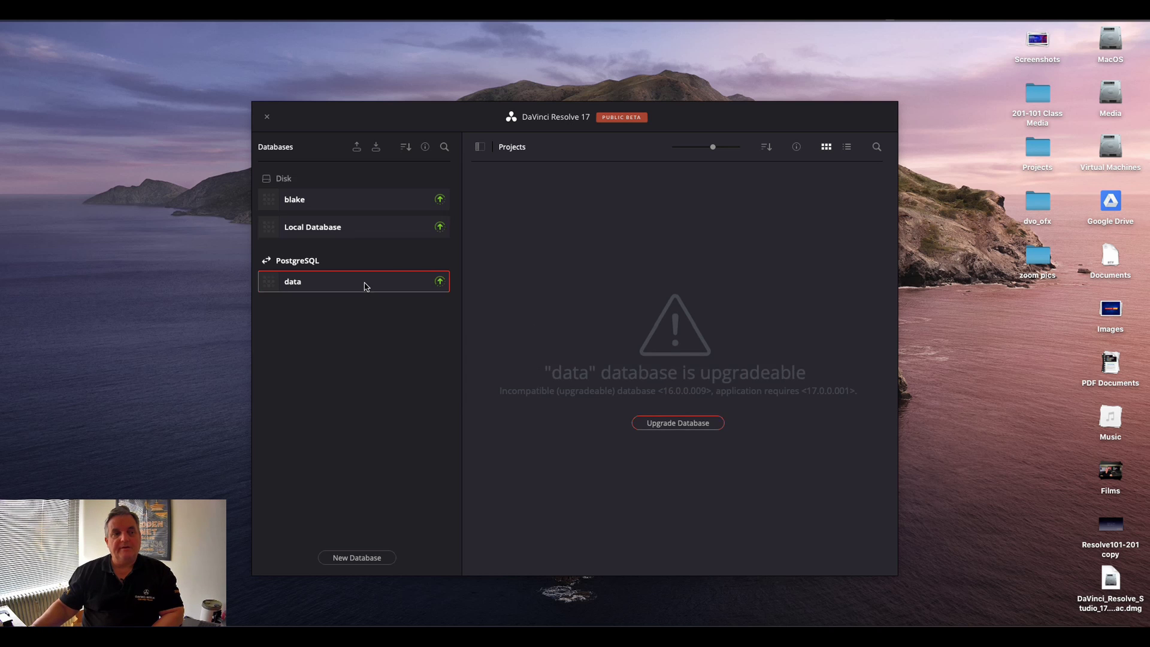
click(356, 148)
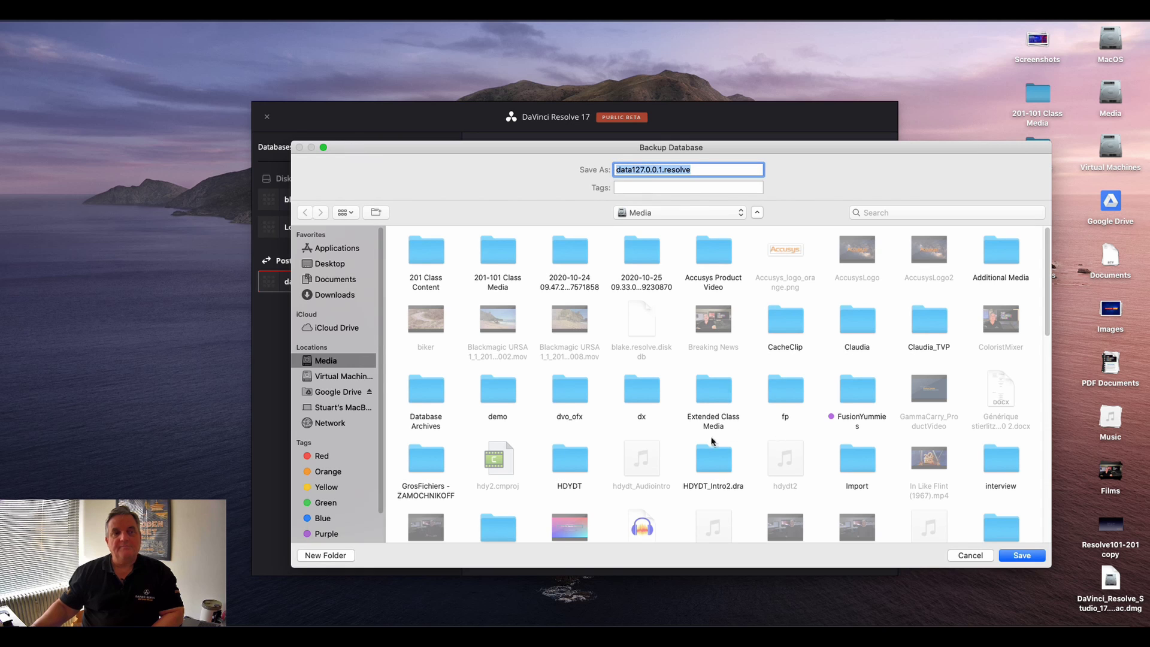
click(1028, 555)
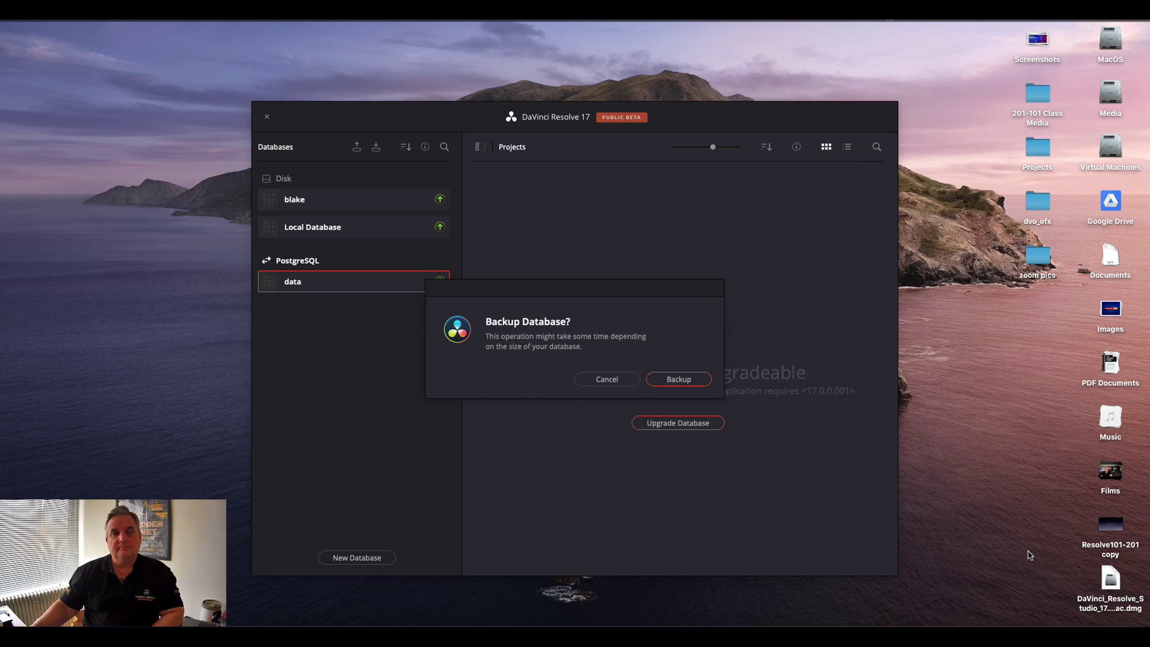
click(674, 379)
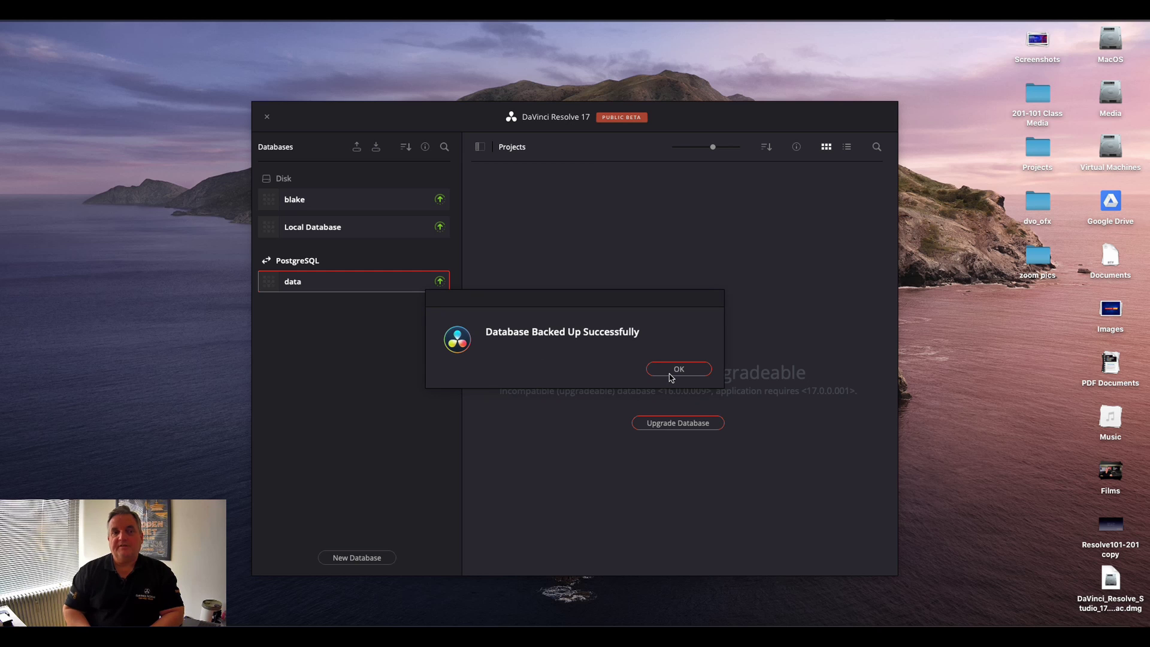
click(672, 376)
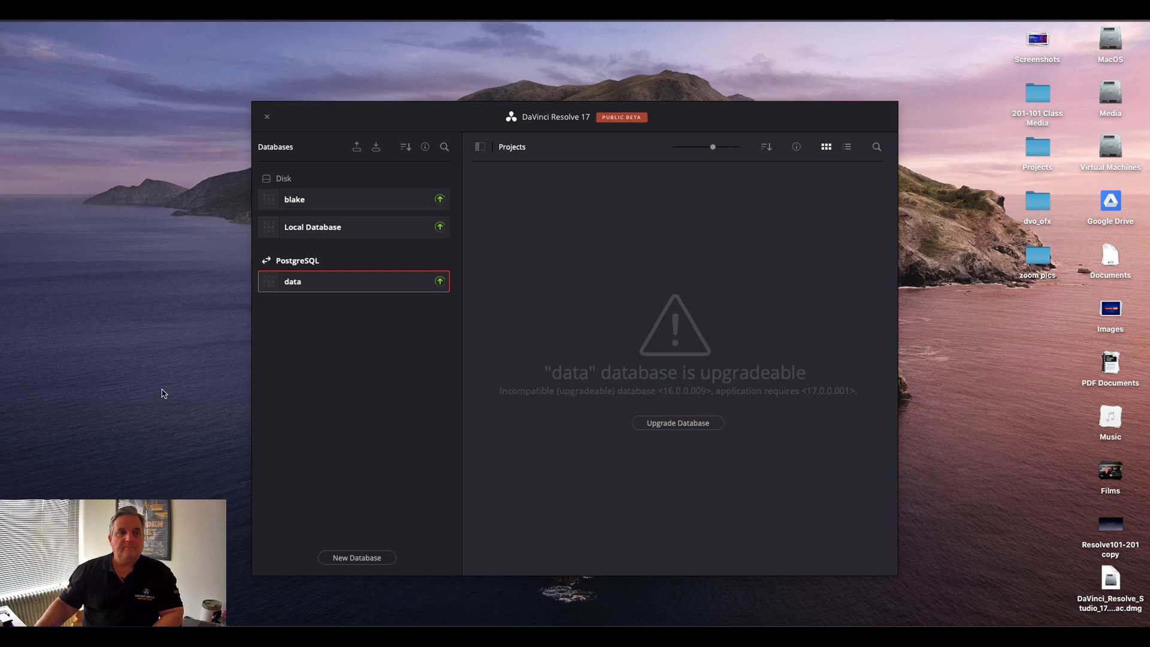
Upgrade blake, Local Database and data in turn, confirming each Upgrade prompt
click(305, 199)
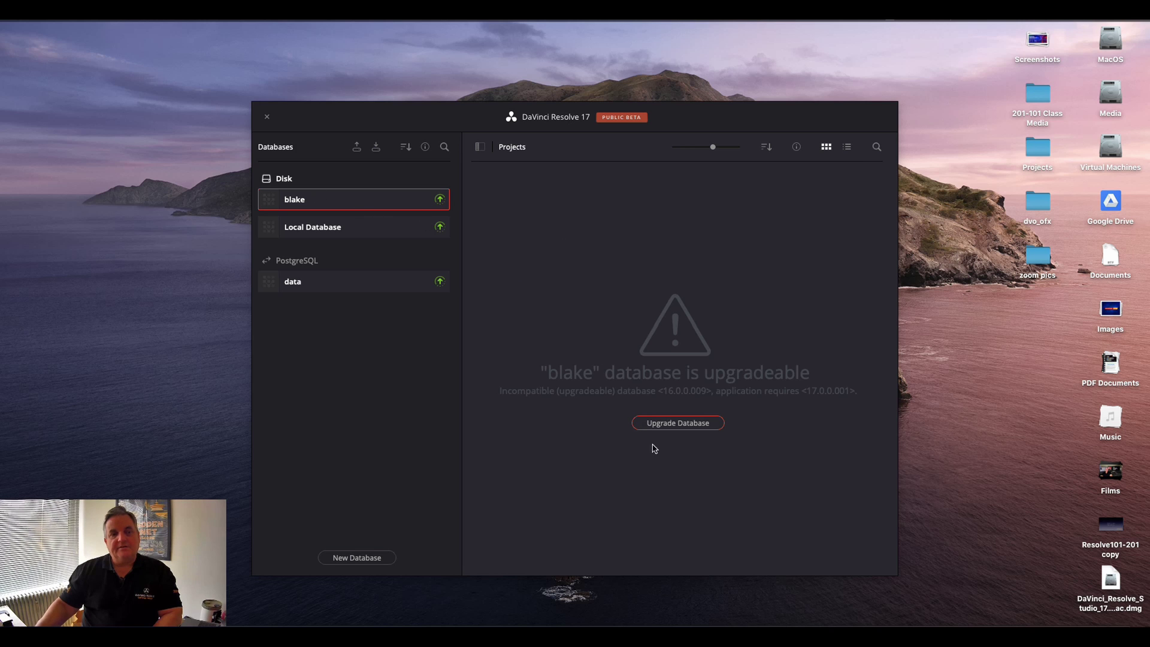
click(676, 423)
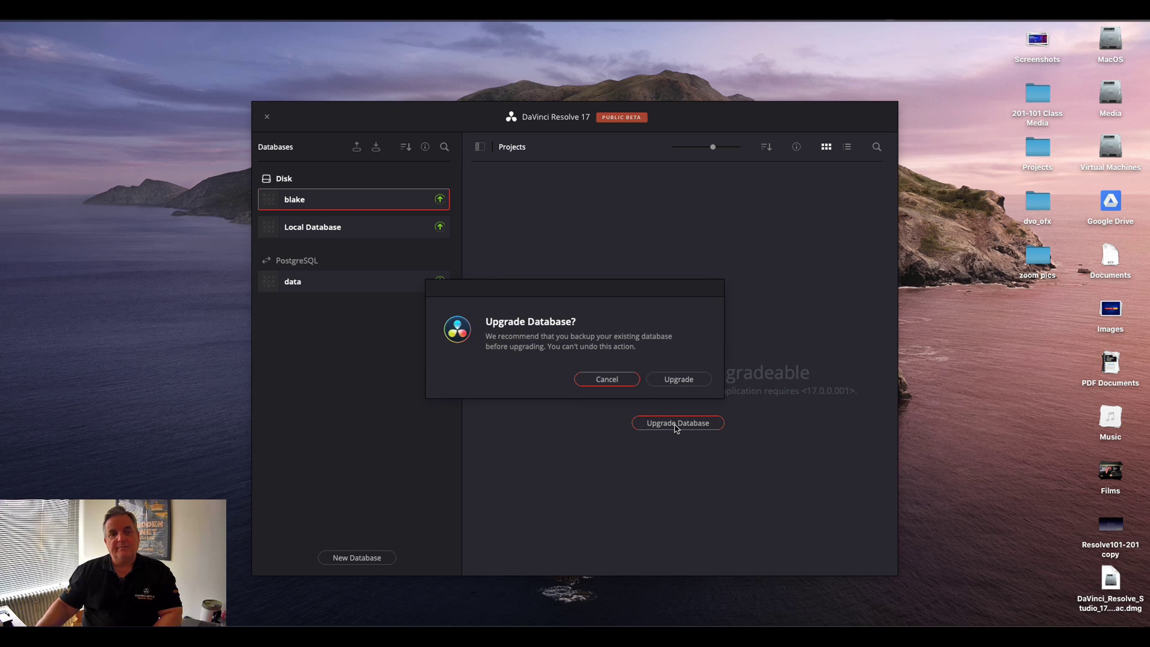
click(676, 381)
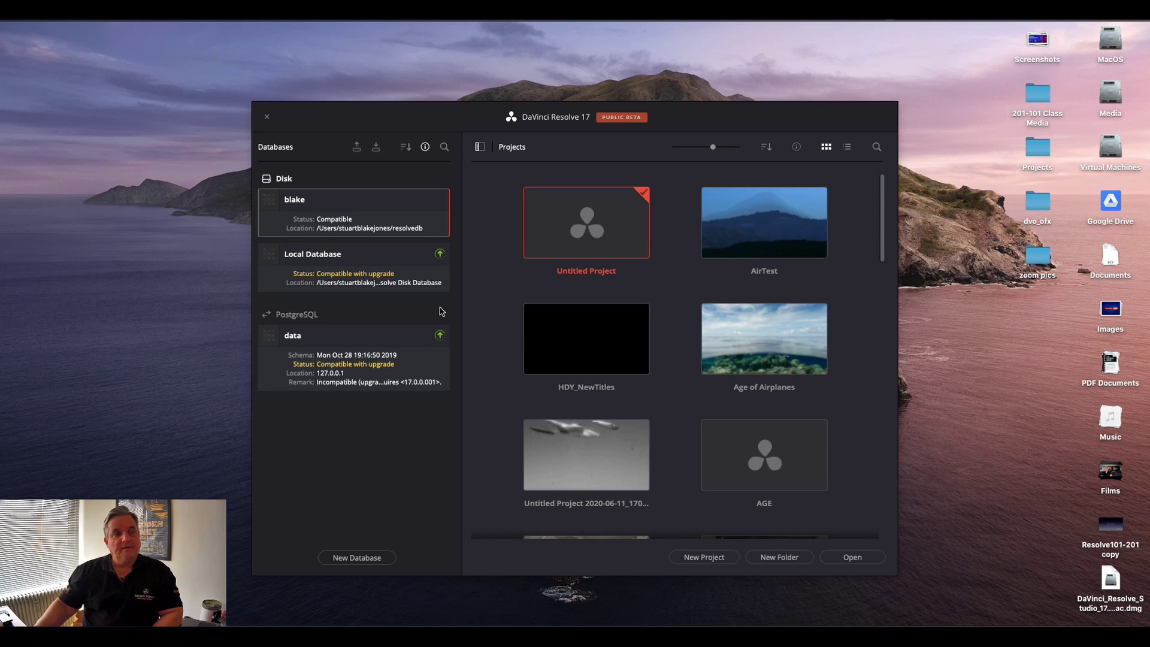
click(293, 260)
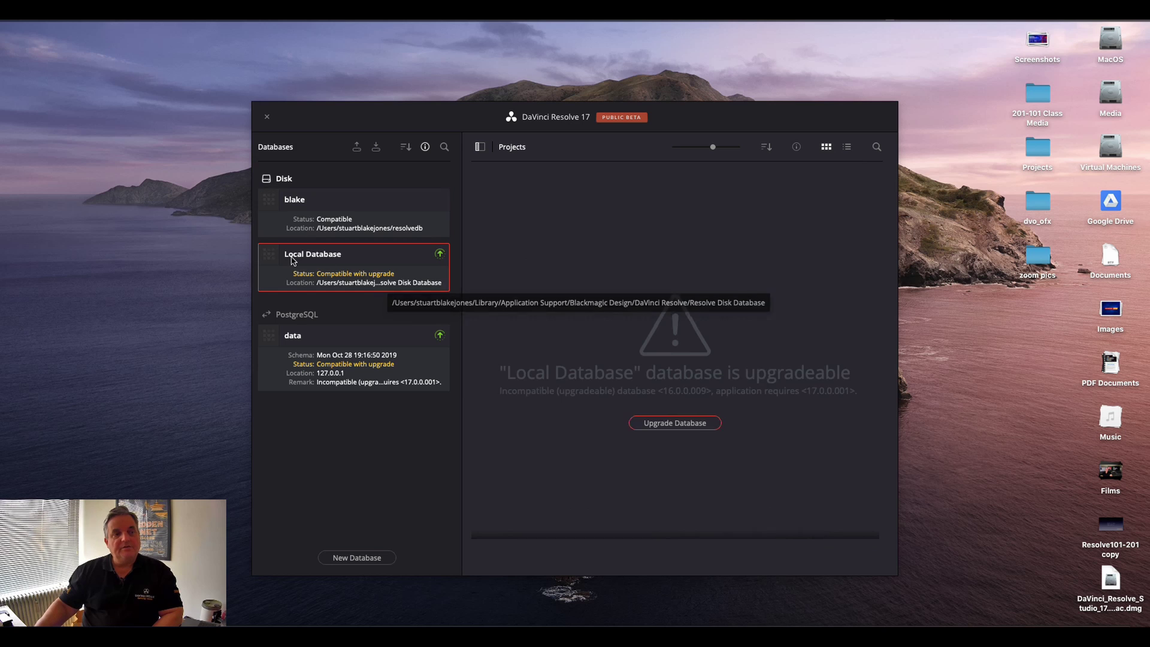
click(667, 426)
click(686, 379)
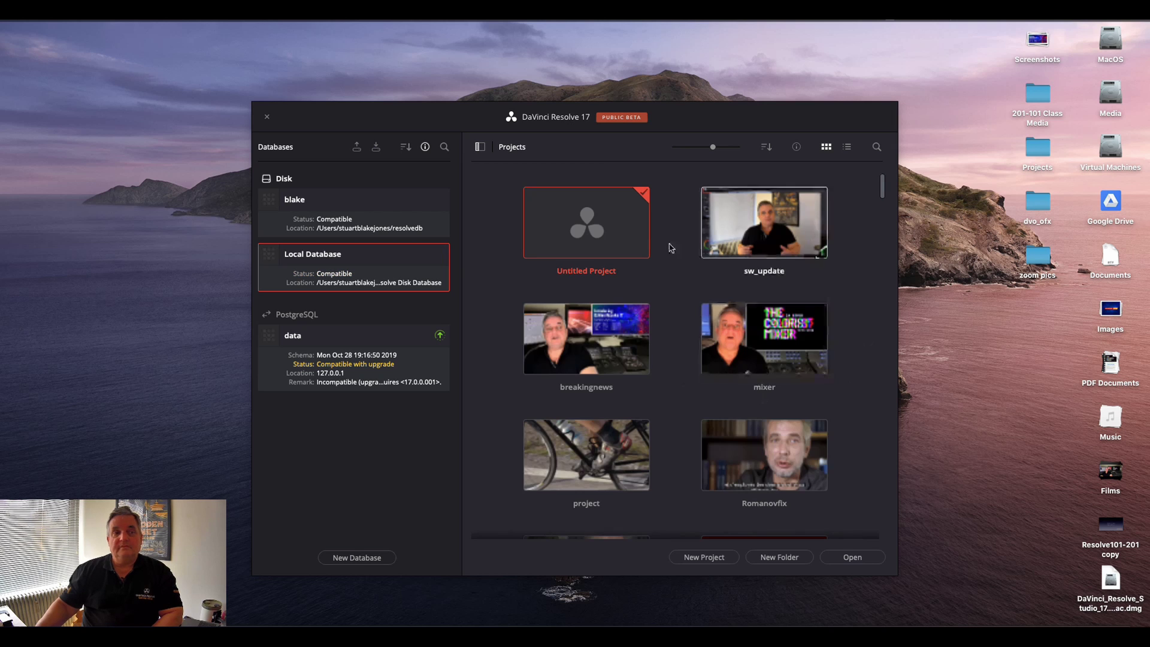
key(Down)
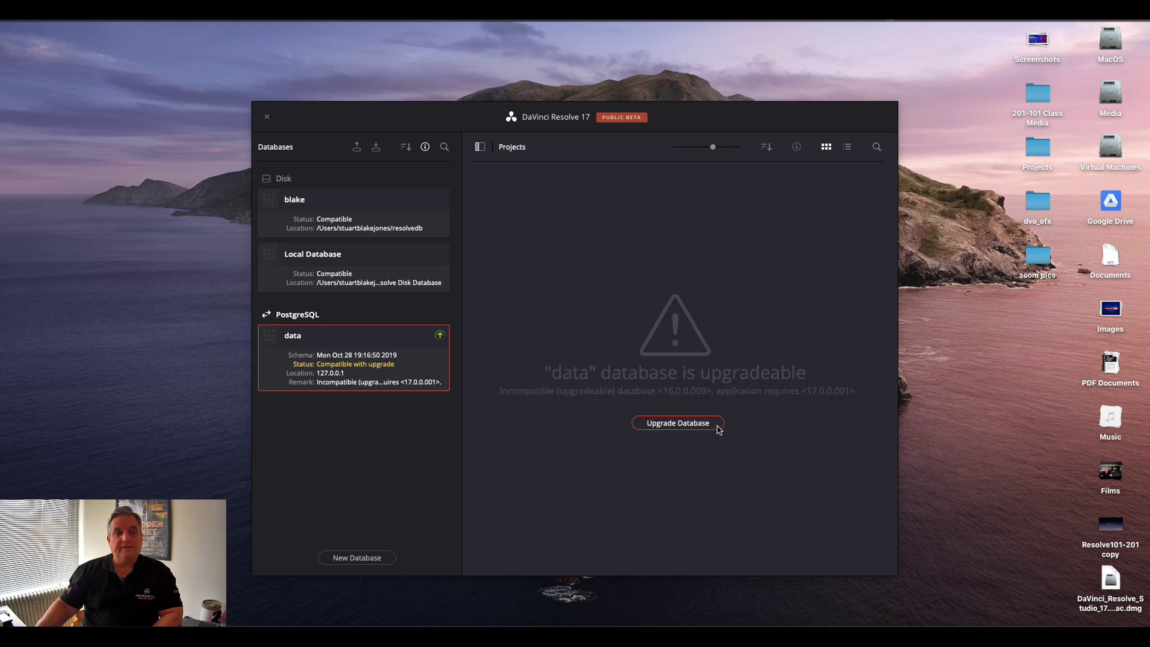
click(692, 423)
click(673, 381)
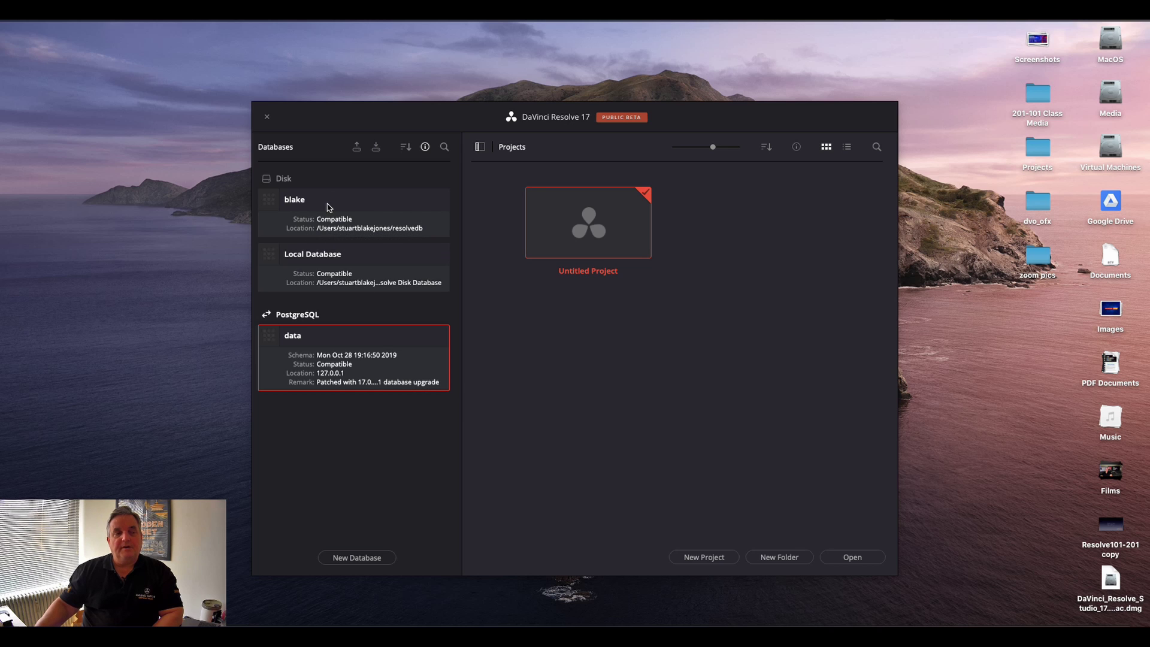
Open Untitled Project from the blake database, then move through the Media page to the Color page
click(328, 207)
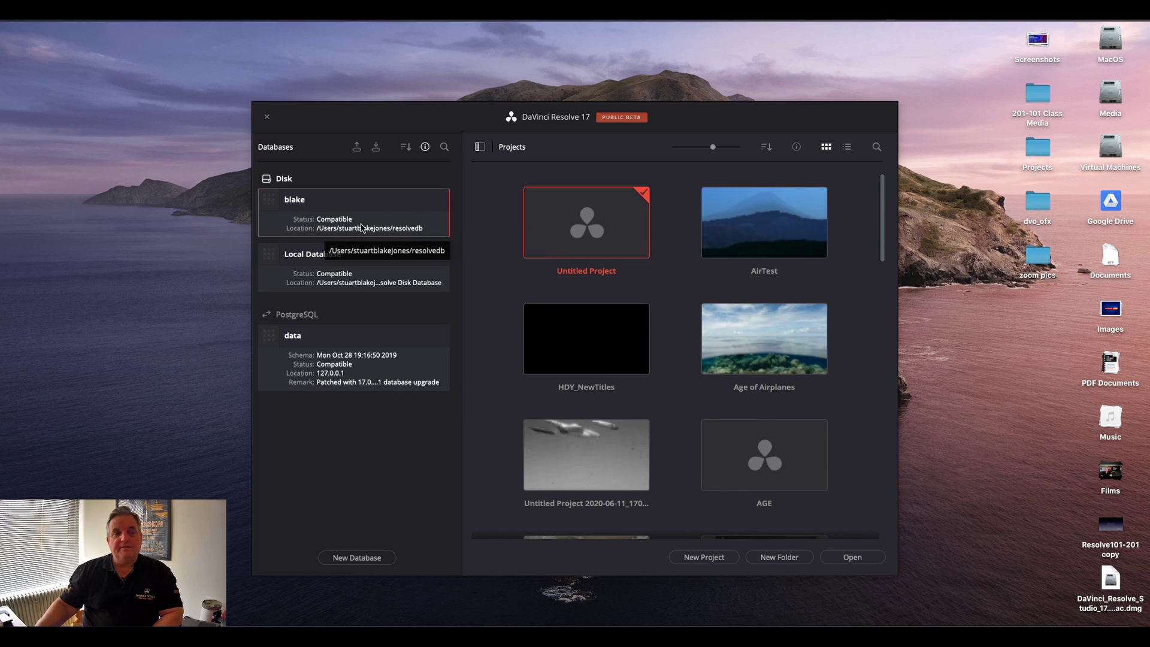
double_click(566, 217)
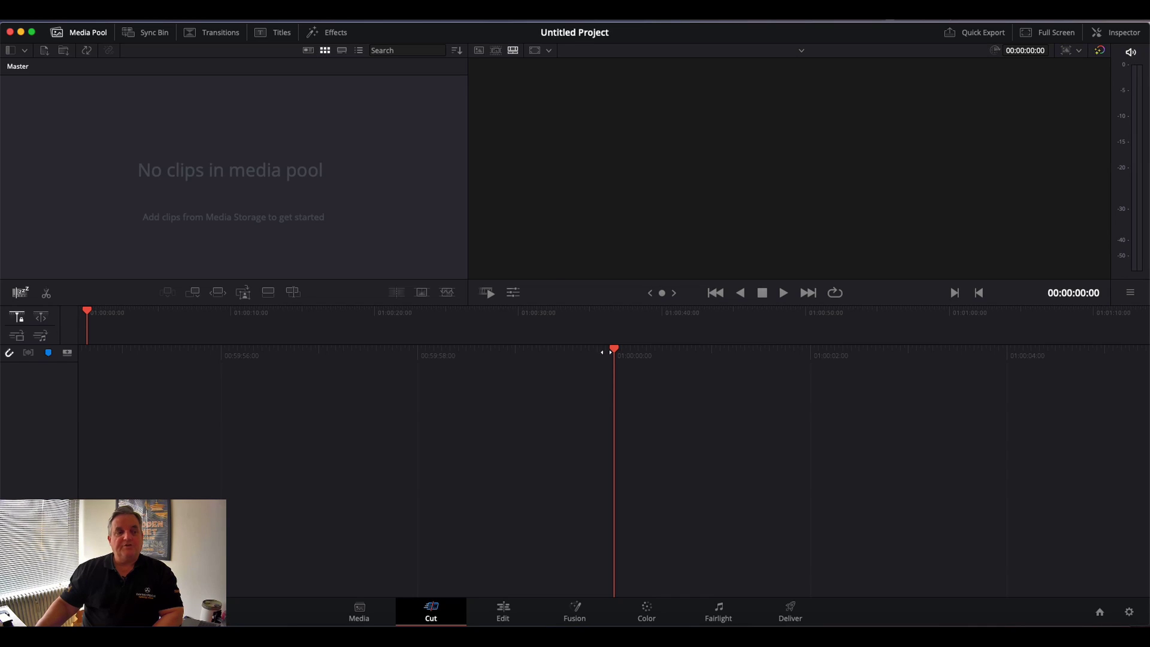
click(359, 611)
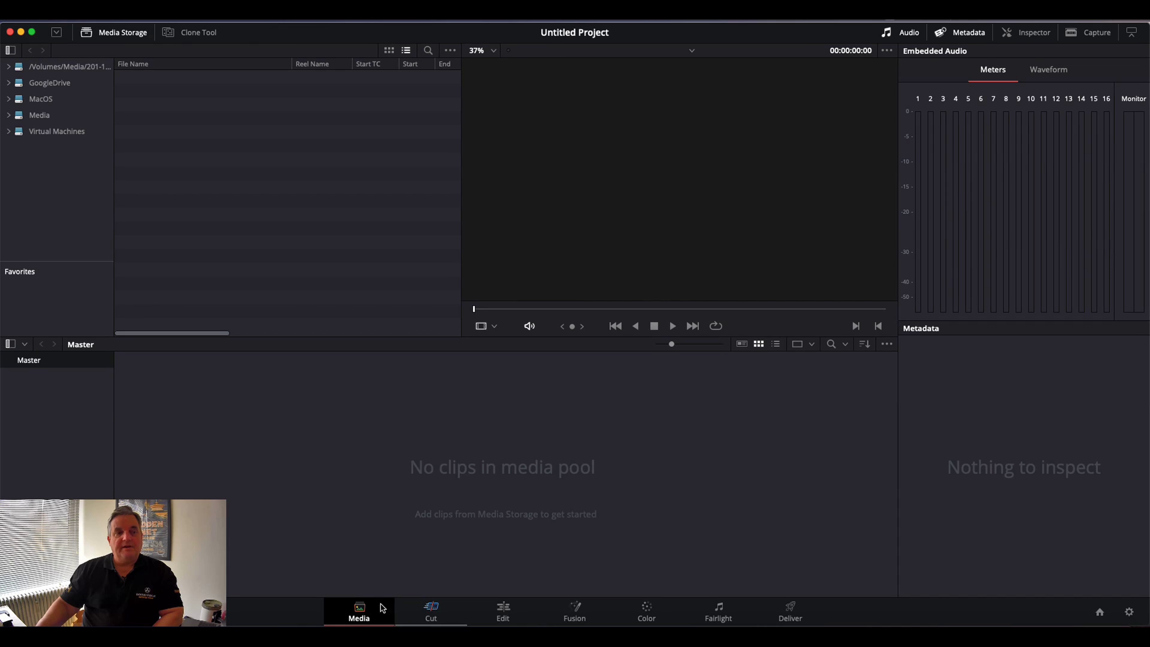
click(647, 611)
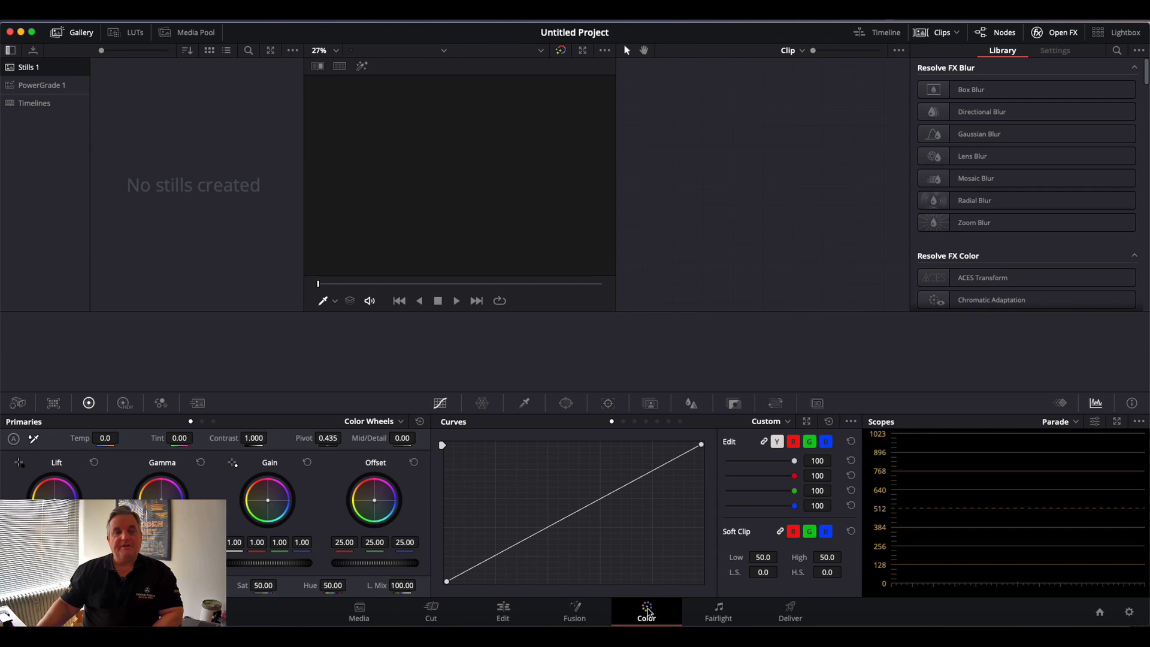